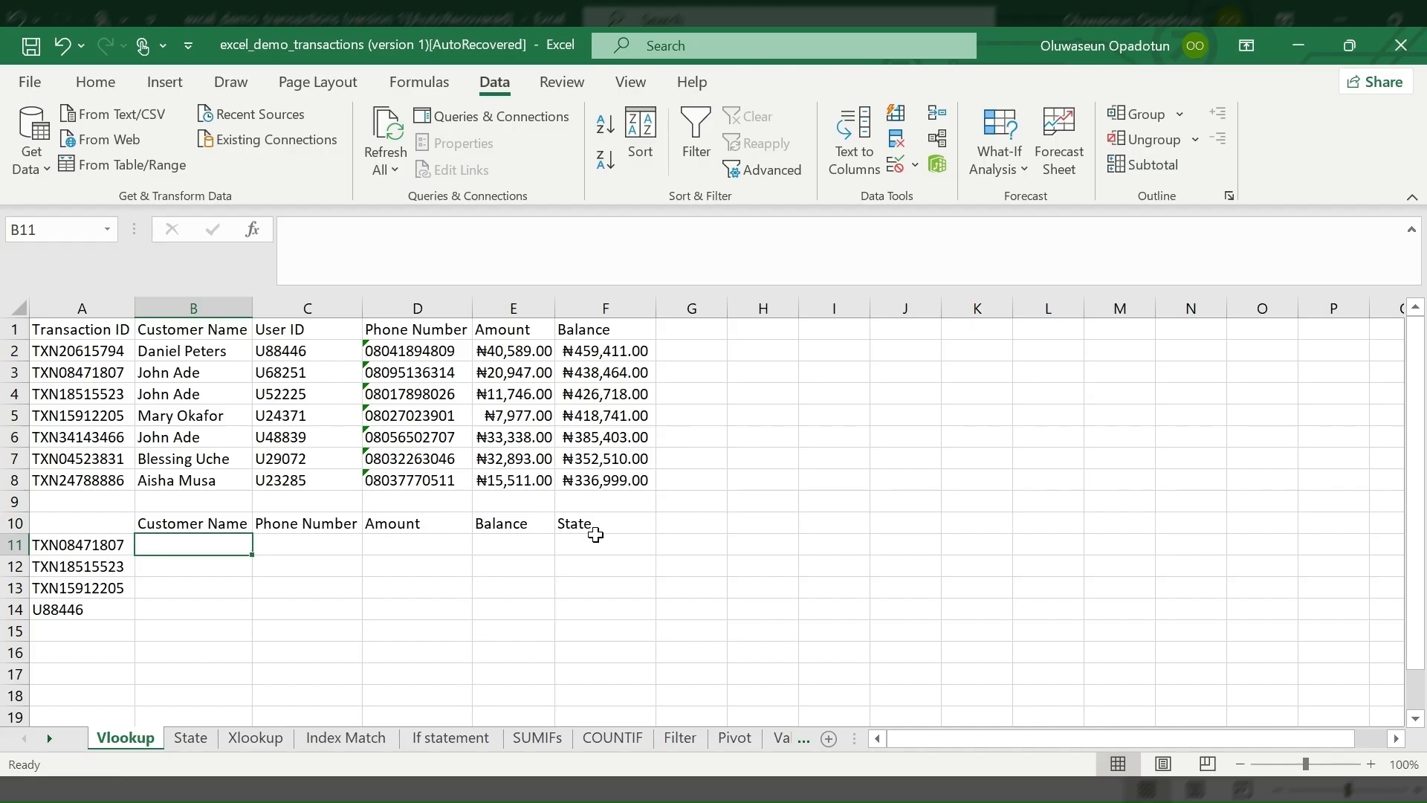
# Look up the customer name for the first transaction ID in B11 with =VLOOKUP(A11,$A$1:$F$8,2,0).
pyautogui.click(82, 545)
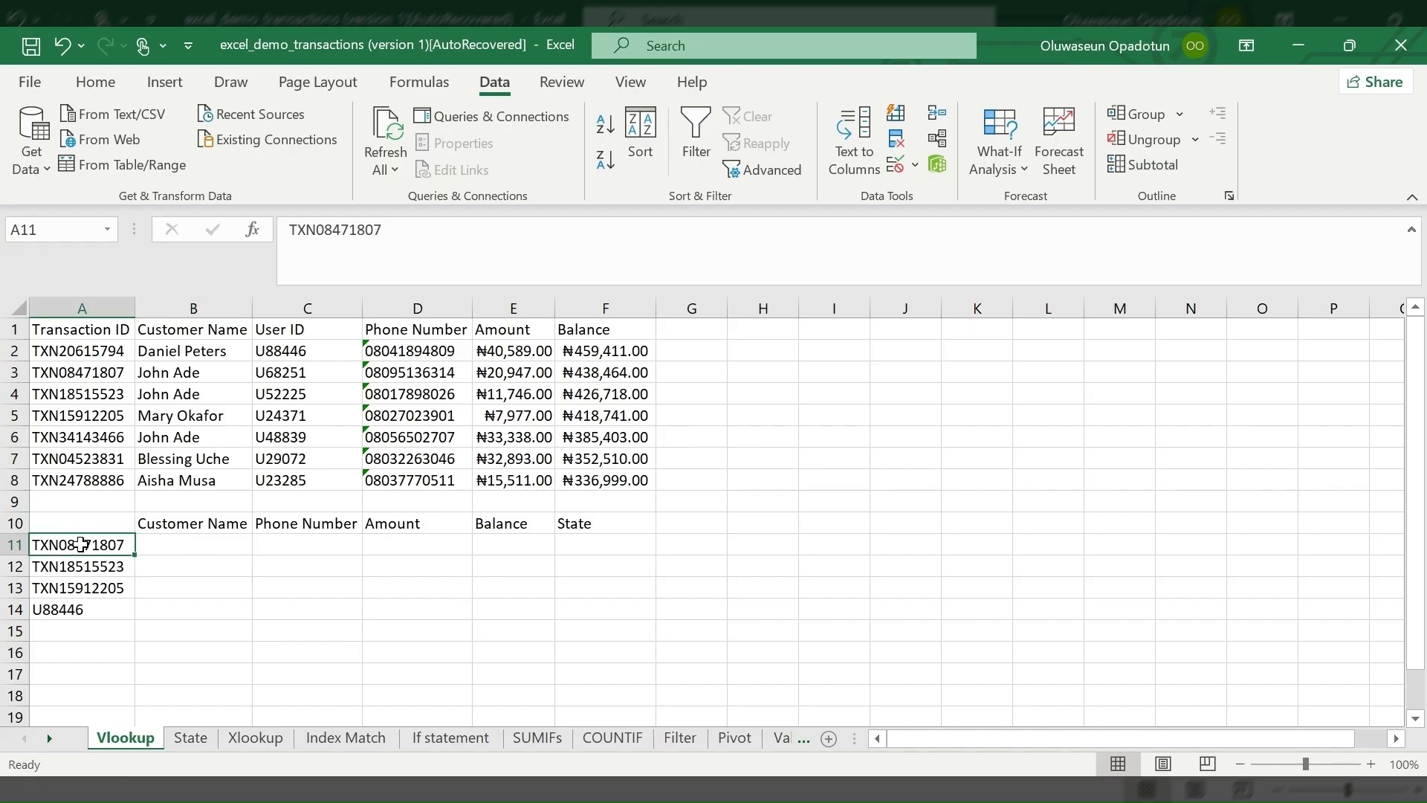
pyautogui.click(175, 547)
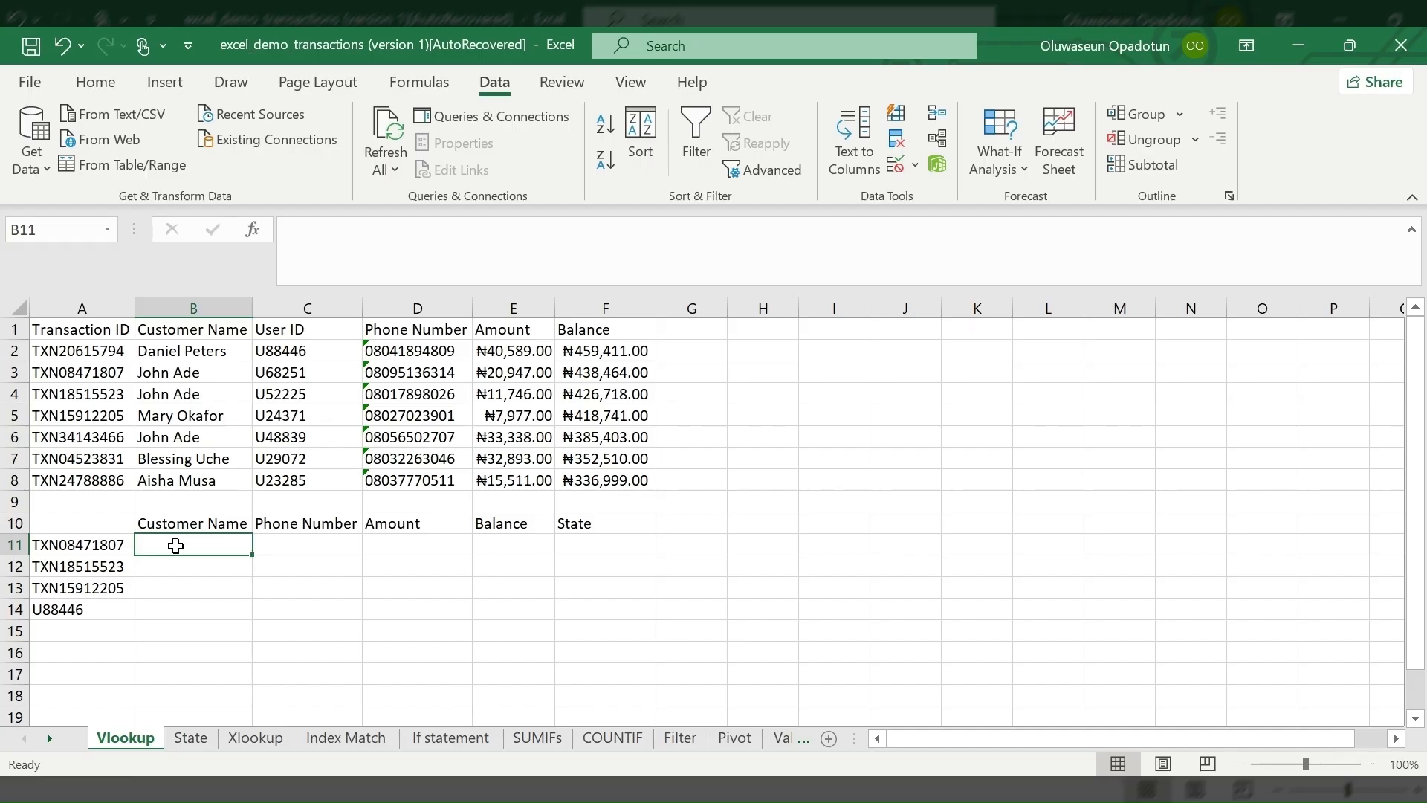
pyautogui.write('=vl')
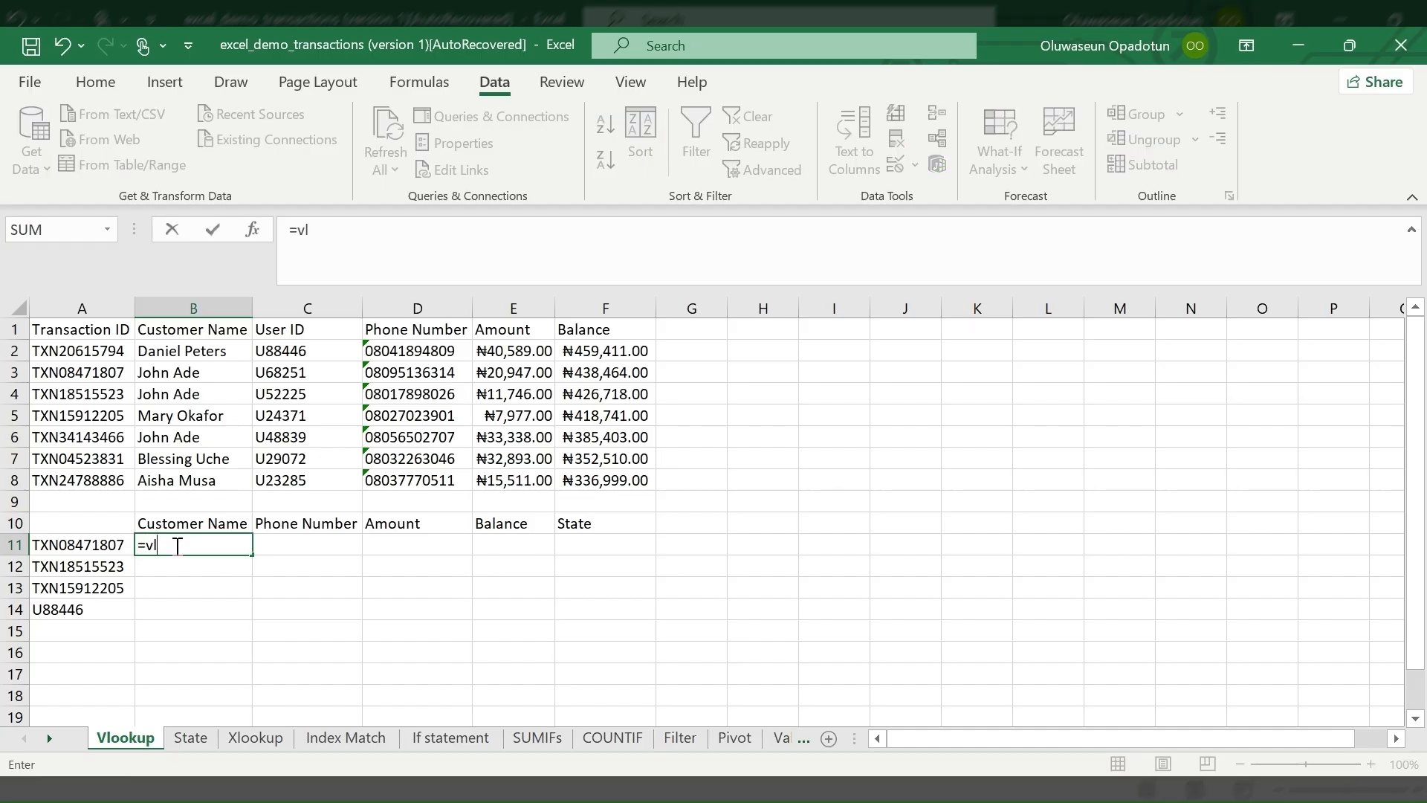
pyautogui.press('Tab')
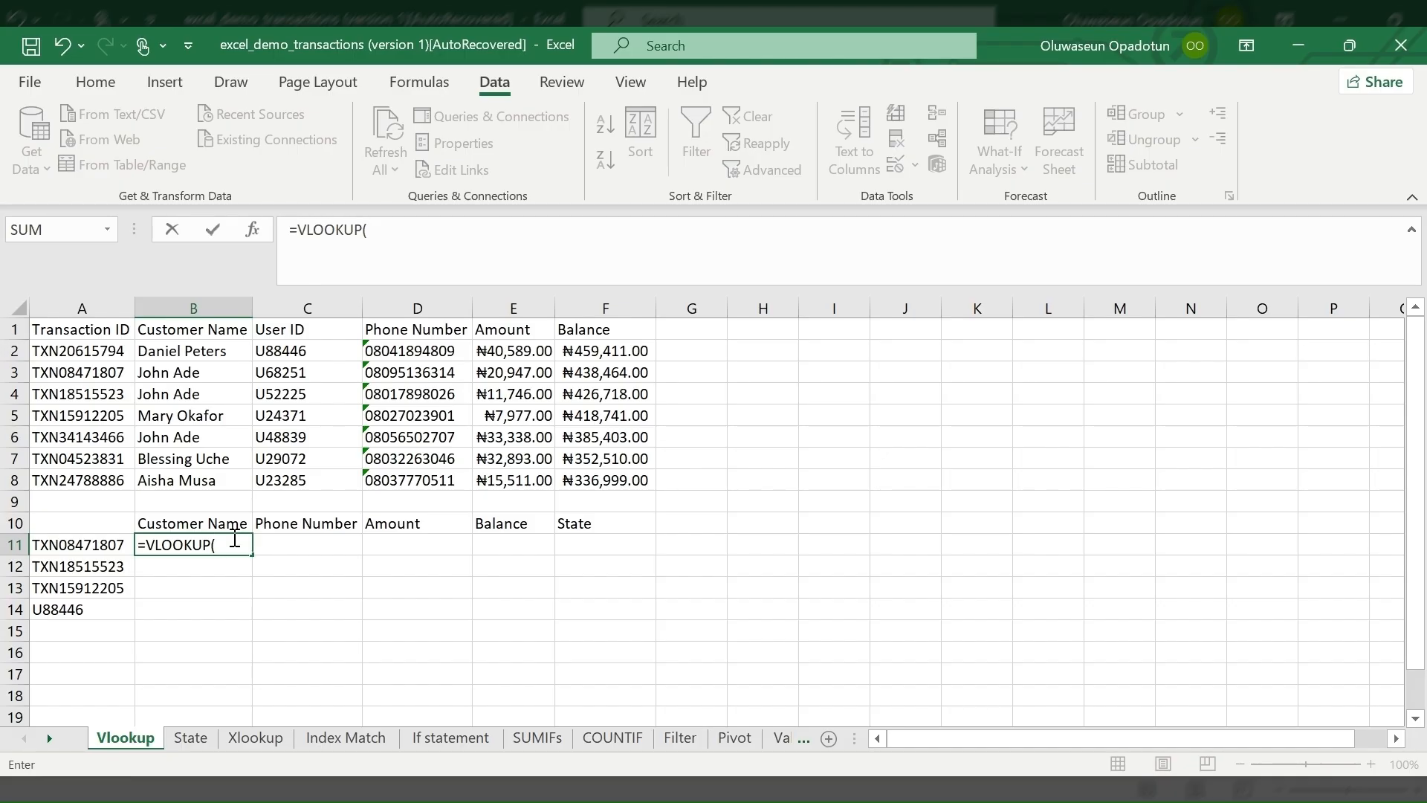
pyautogui.click(79, 546)
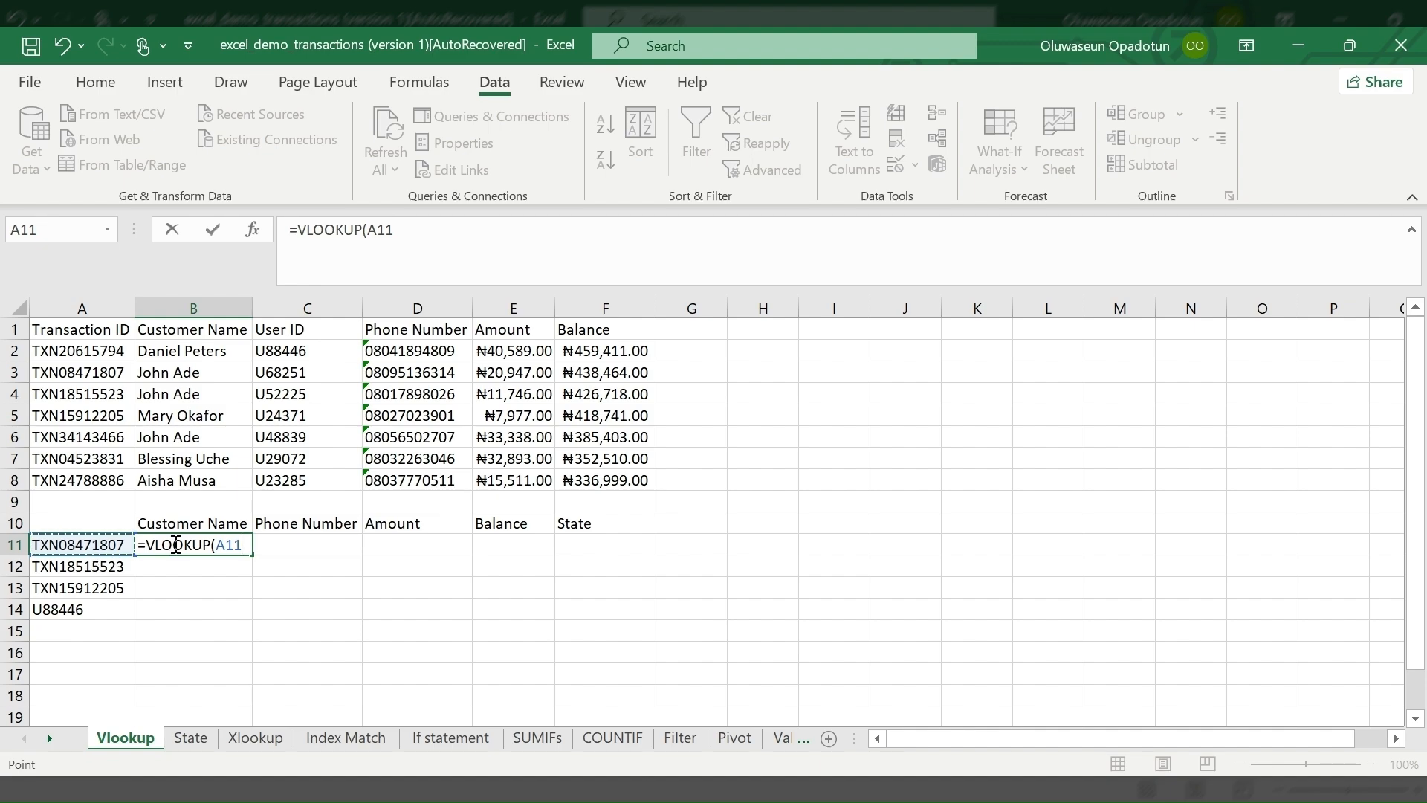
pyautogui.write(',')
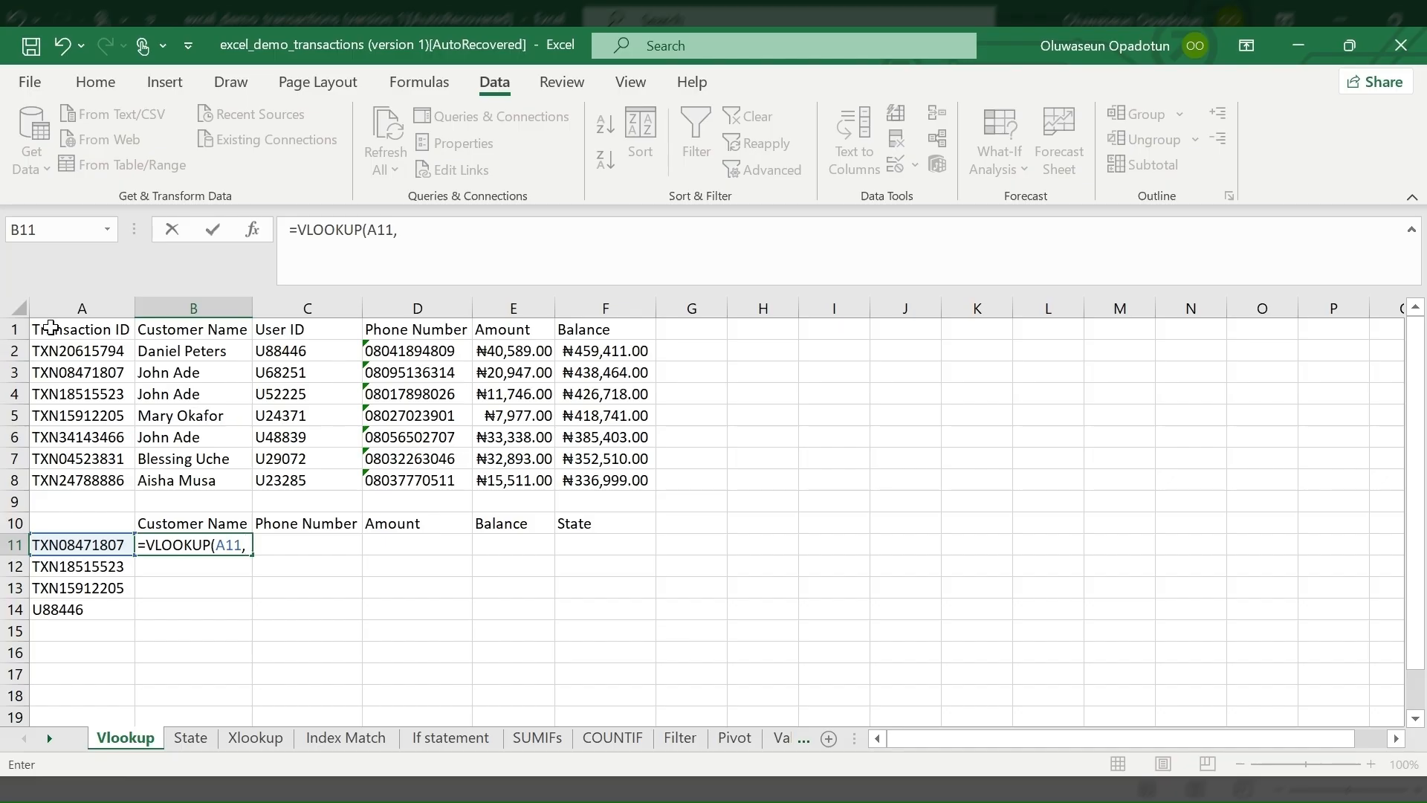
pyautogui.moveTo(49, 328); pyautogui.dragTo(430, 438)
pyautogui.moveTo(629, 470); pyautogui.dragTo(631, 474)
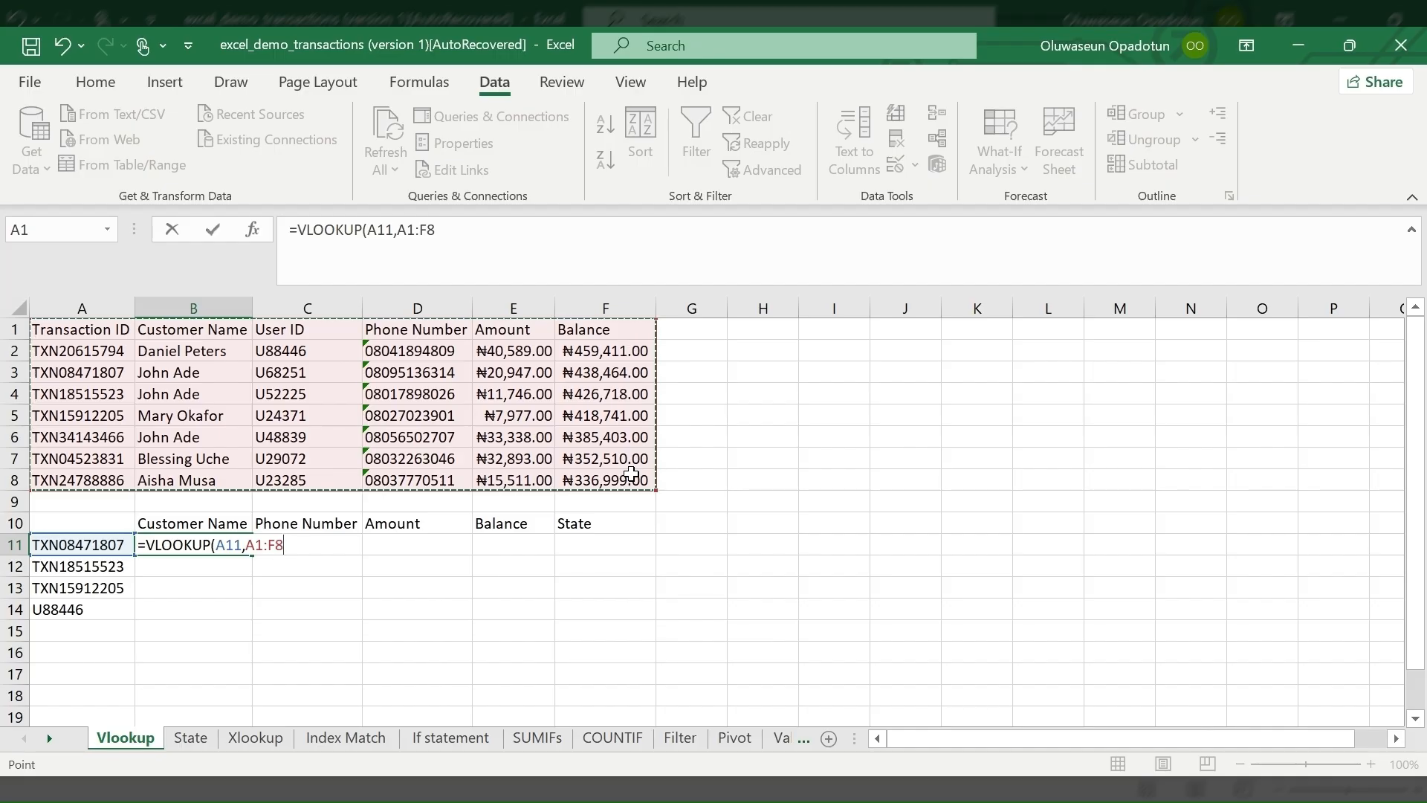
pyautogui.press('F4')
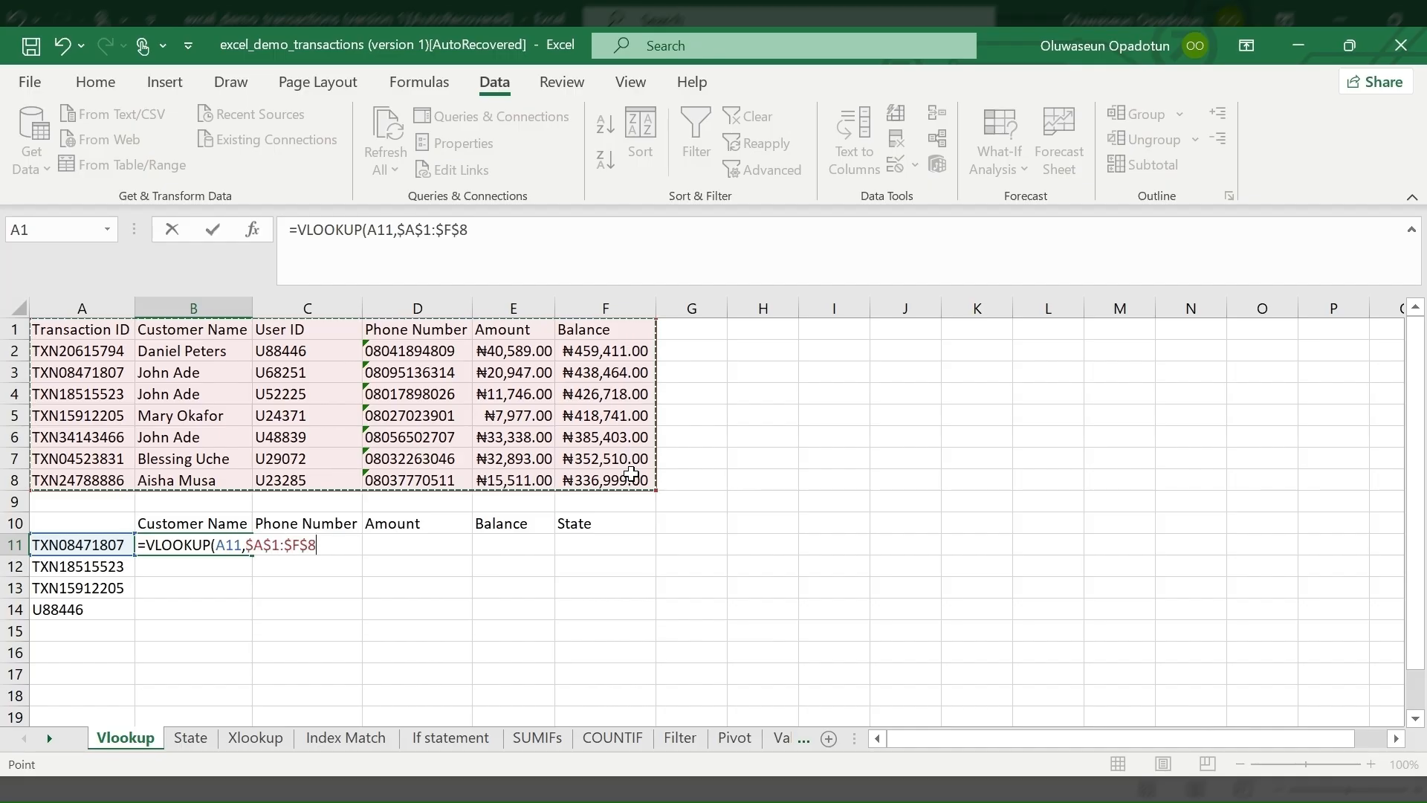
pyautogui.write(',')
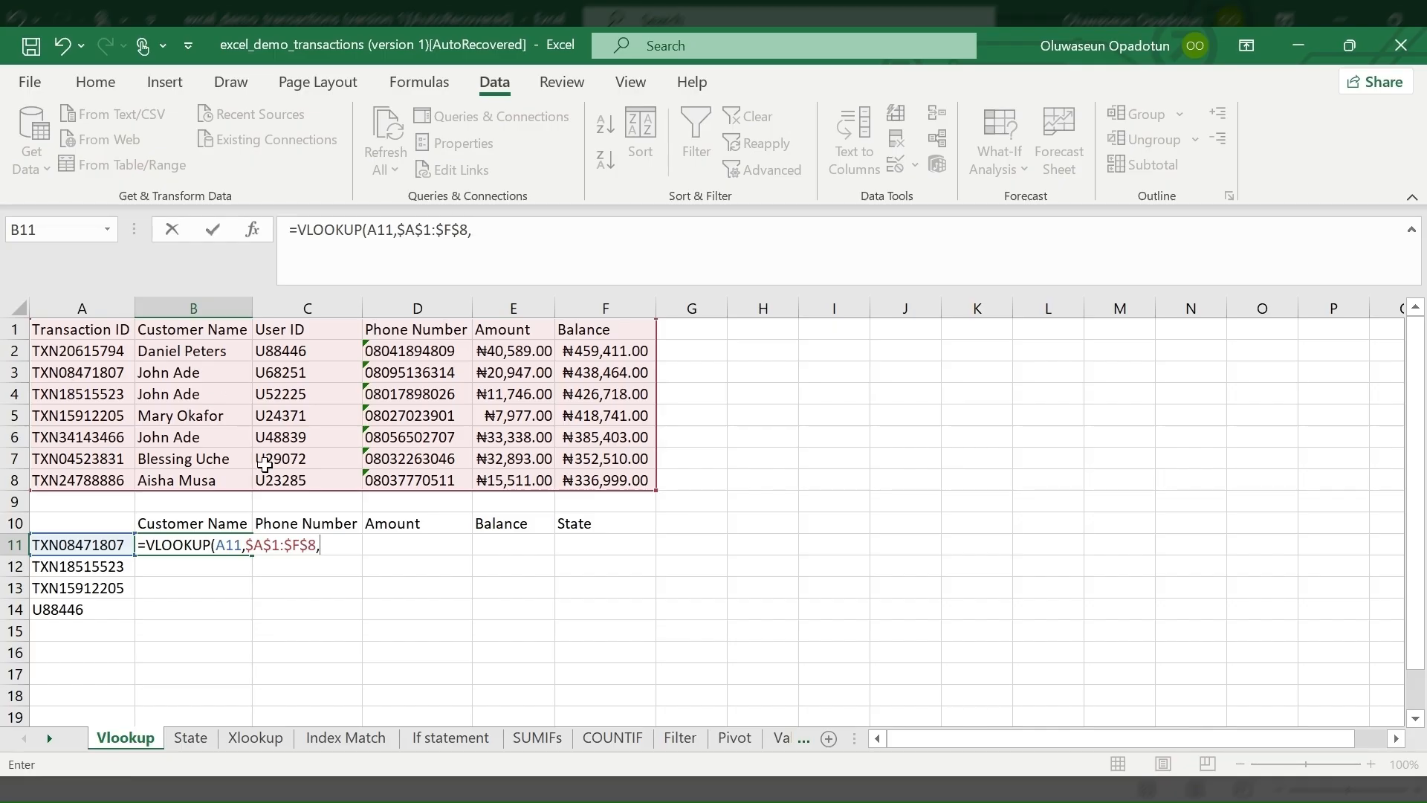
pyautogui.write('2,')
pyautogui.write('0)')
pyautogui.press('Return')
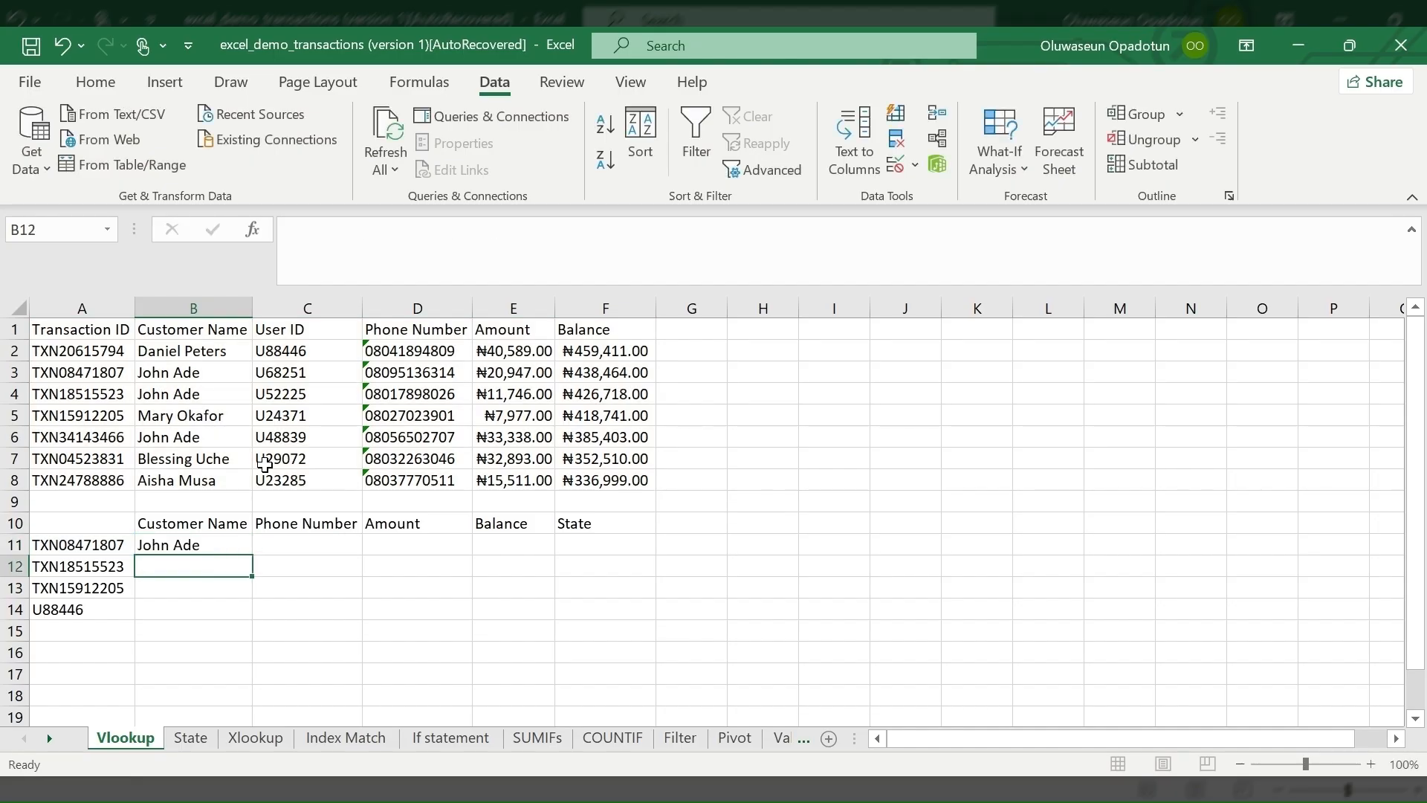
# Change the column index of the VLOOKUP in B11 to the array {2,4,5,6} to return several columns at once.
pyautogui.click(181, 549)
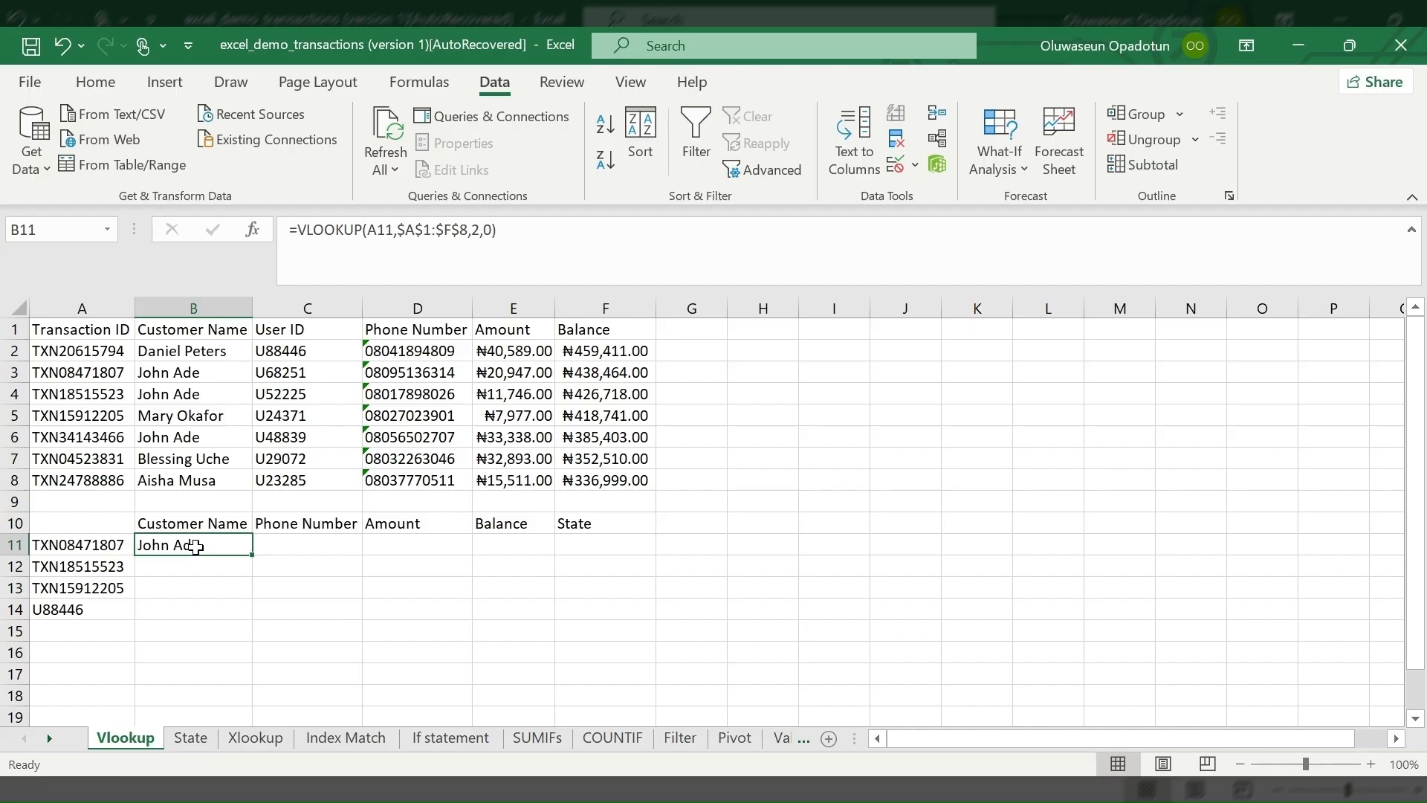
pyautogui.doubleClick(194, 547)
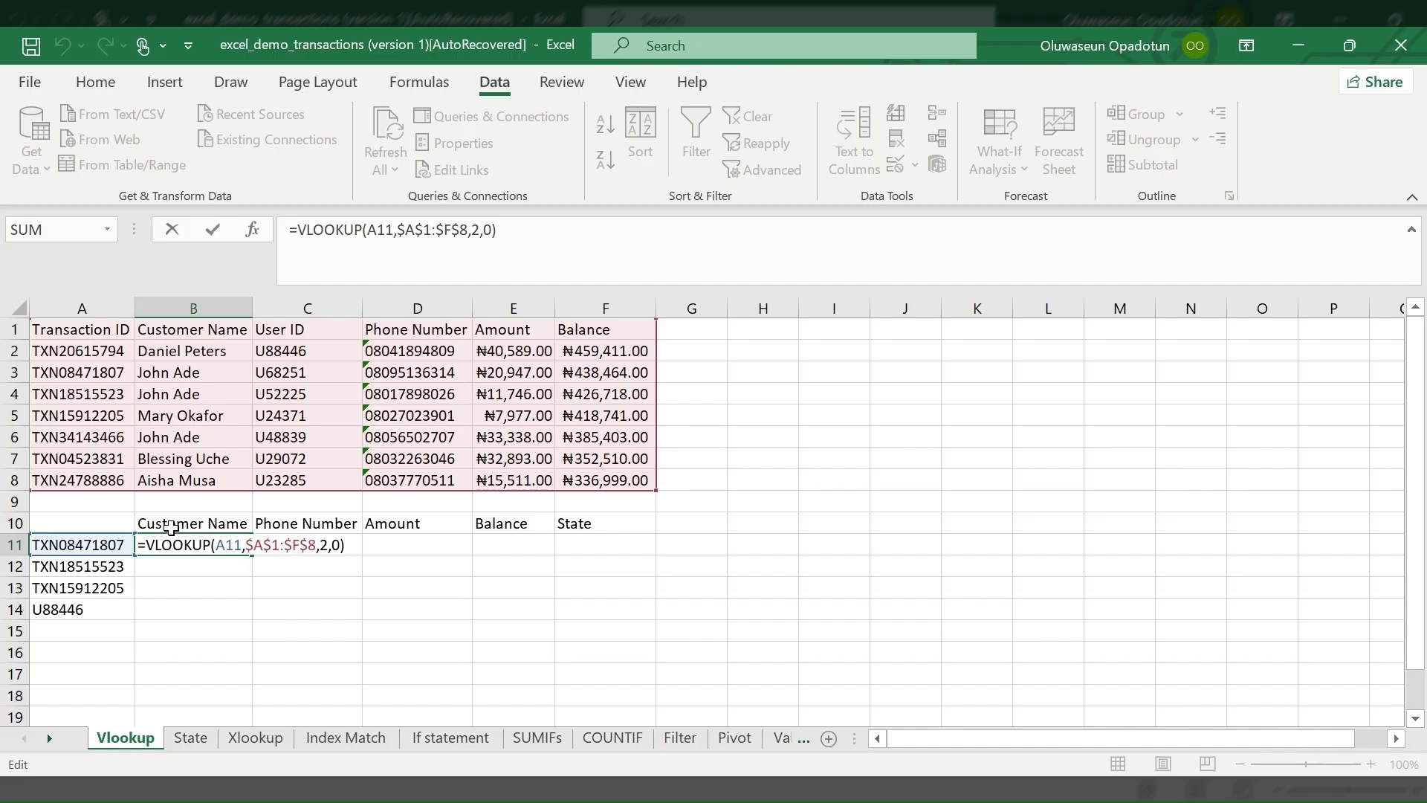
pyautogui.click(329, 540)
pyautogui.press('BackSpace')
pyautogui.write('{}')
pyautogui.write('2')
pyautogui.write(',')
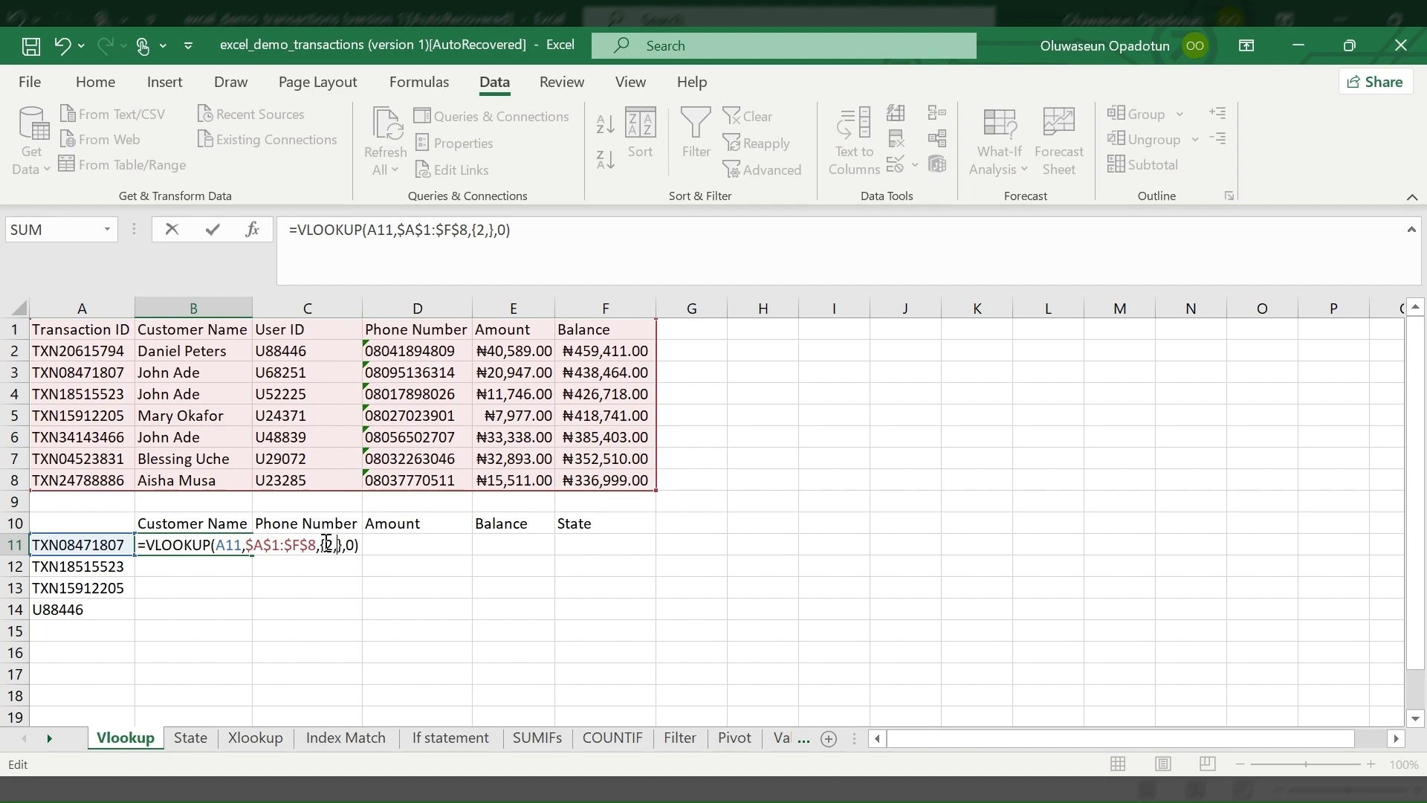
pyautogui.write('4,5,6')
pyautogui.press('Return')
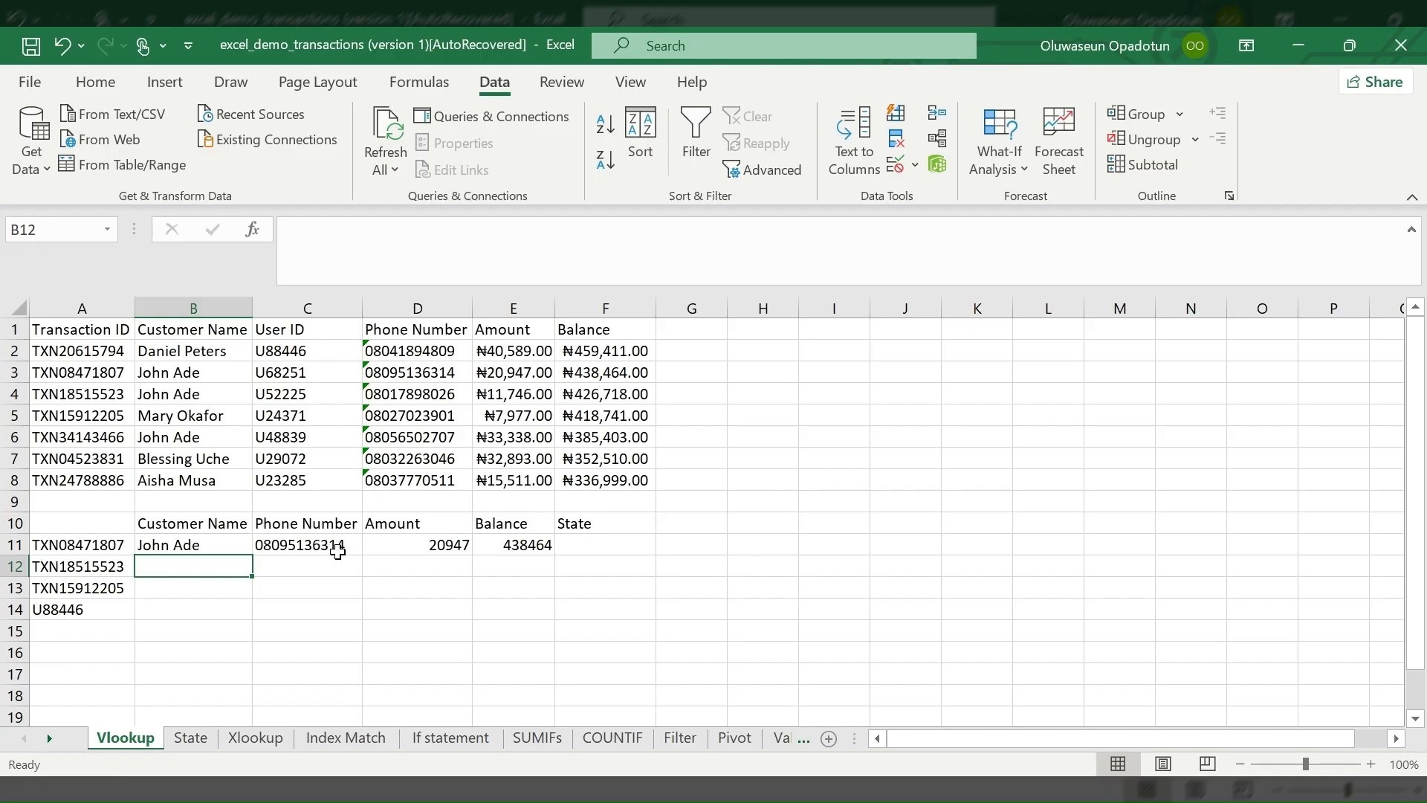
pyautogui.click(211, 549)
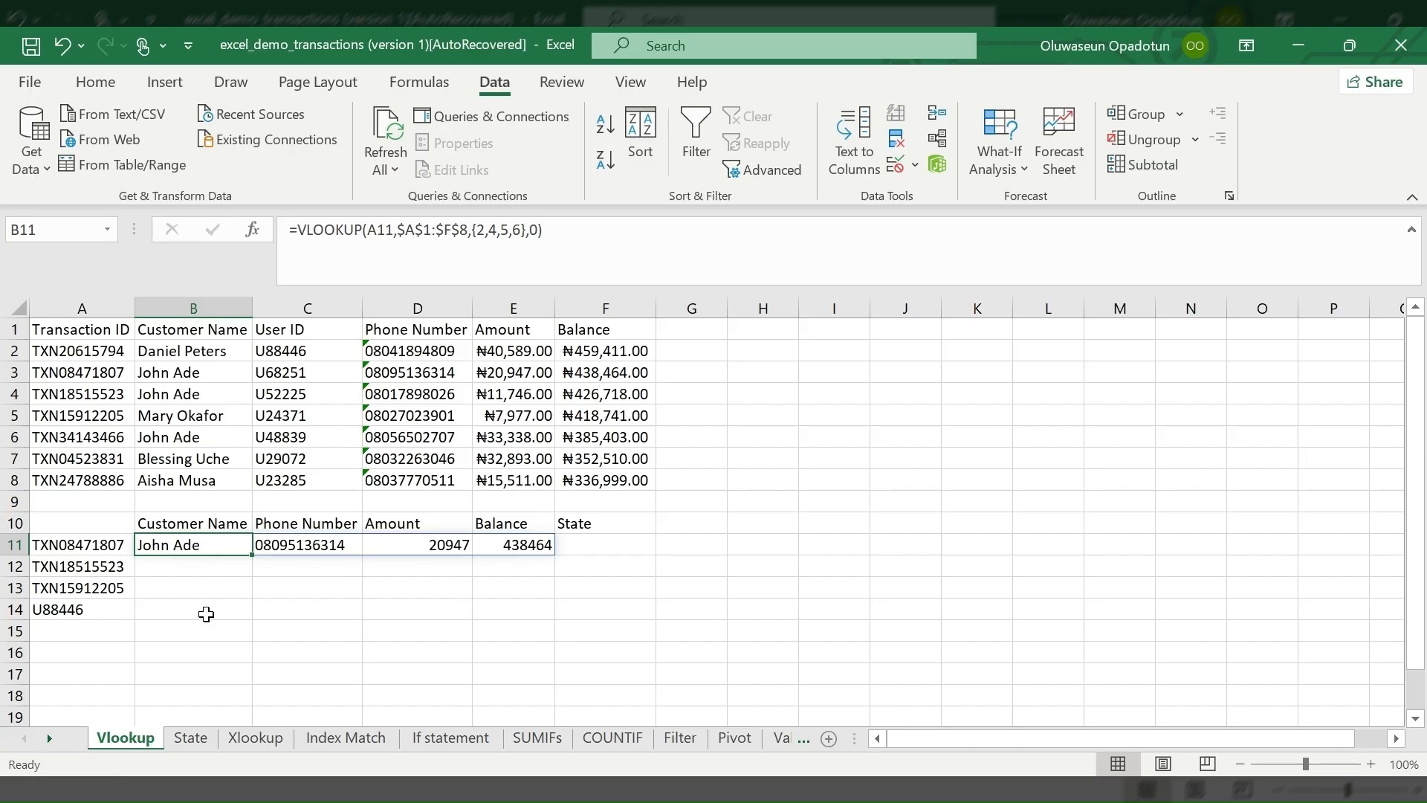
# Look up the customer name by user ID in B14 with =VLOOKUP(A14,$A$1:$F$8,2,0).
pyautogui.click(180, 610)
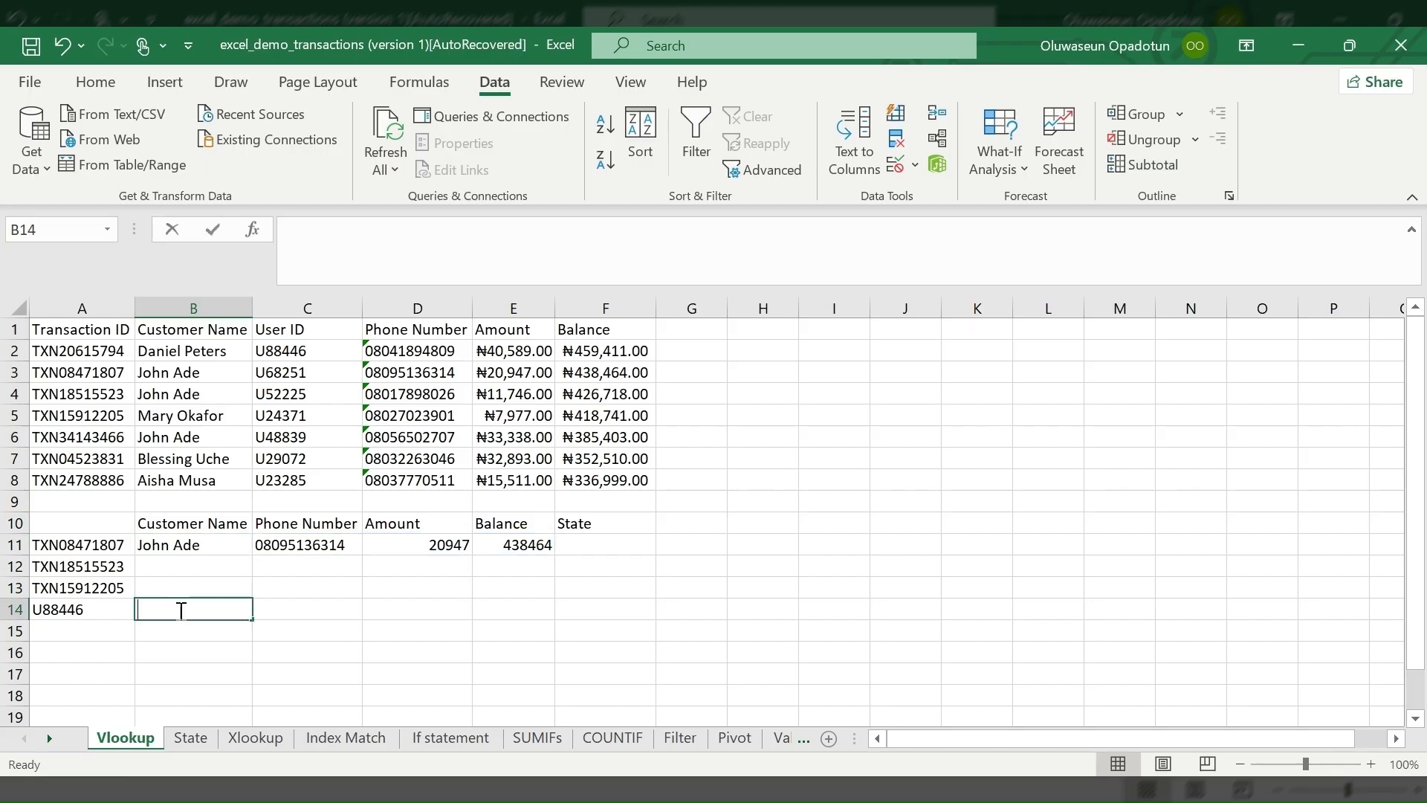
pyautogui.write('=vl')
pyautogui.press('Tab')
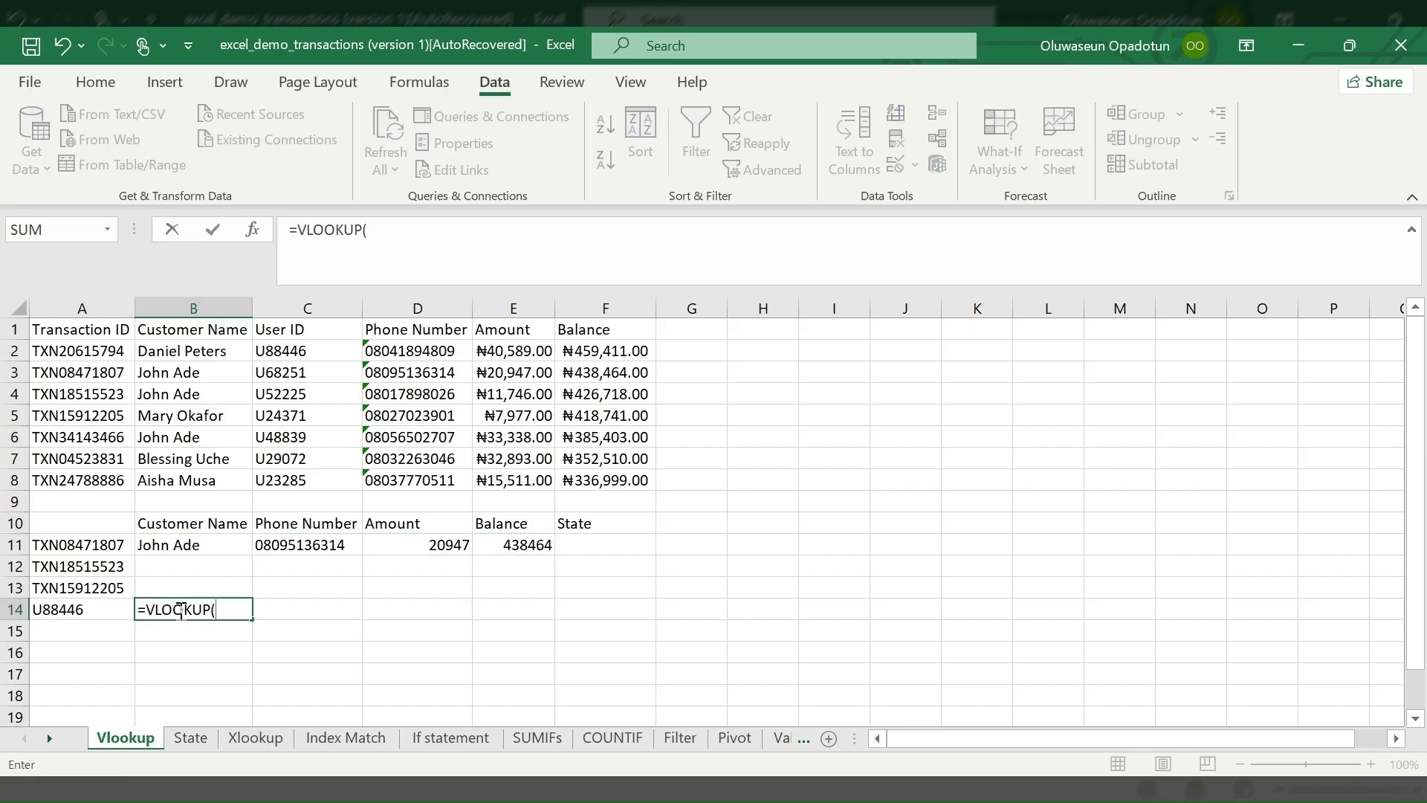
pyautogui.click(41, 610)
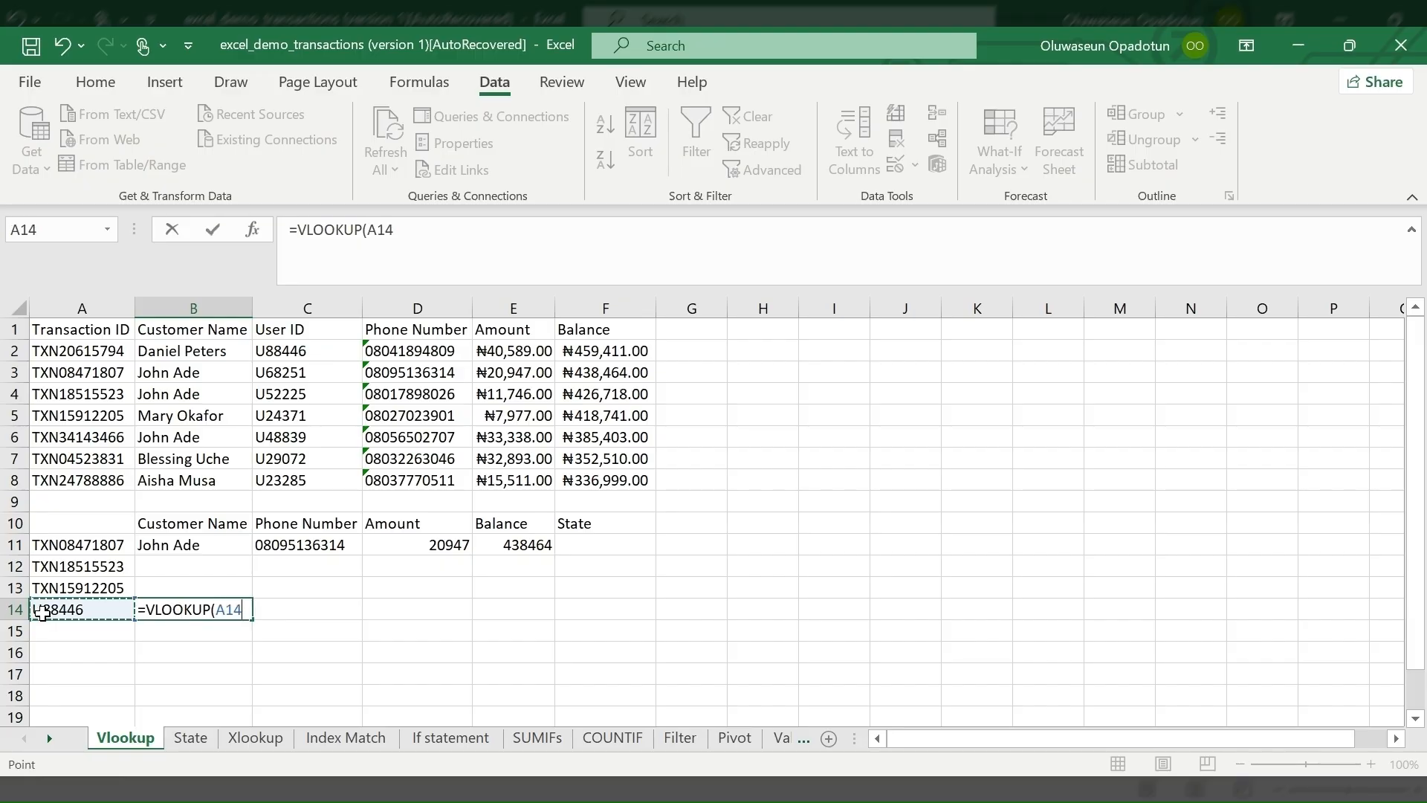
pyautogui.write(',')
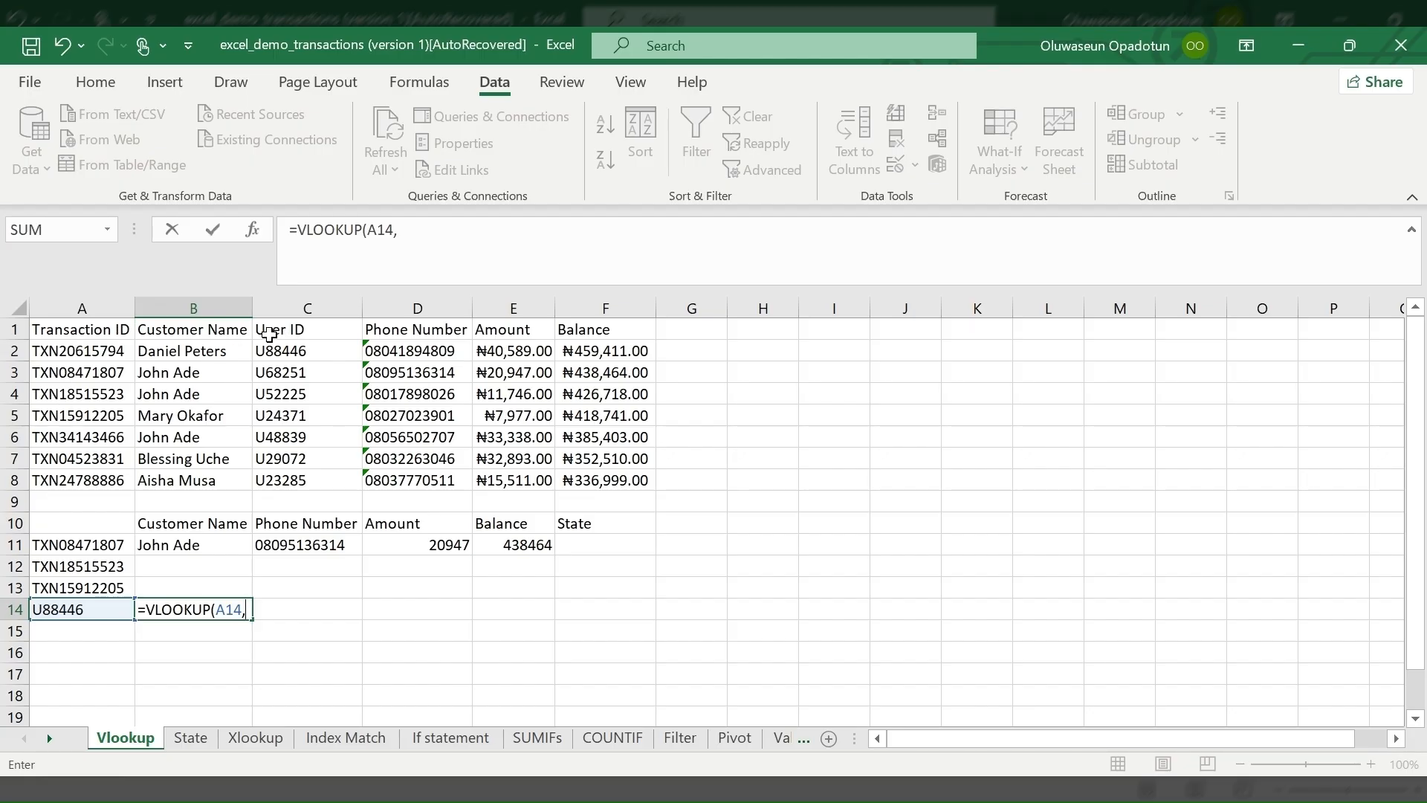
pyautogui.write('A1')
pyautogui.moveTo(454, 378); pyautogui.dragTo(620, 482)
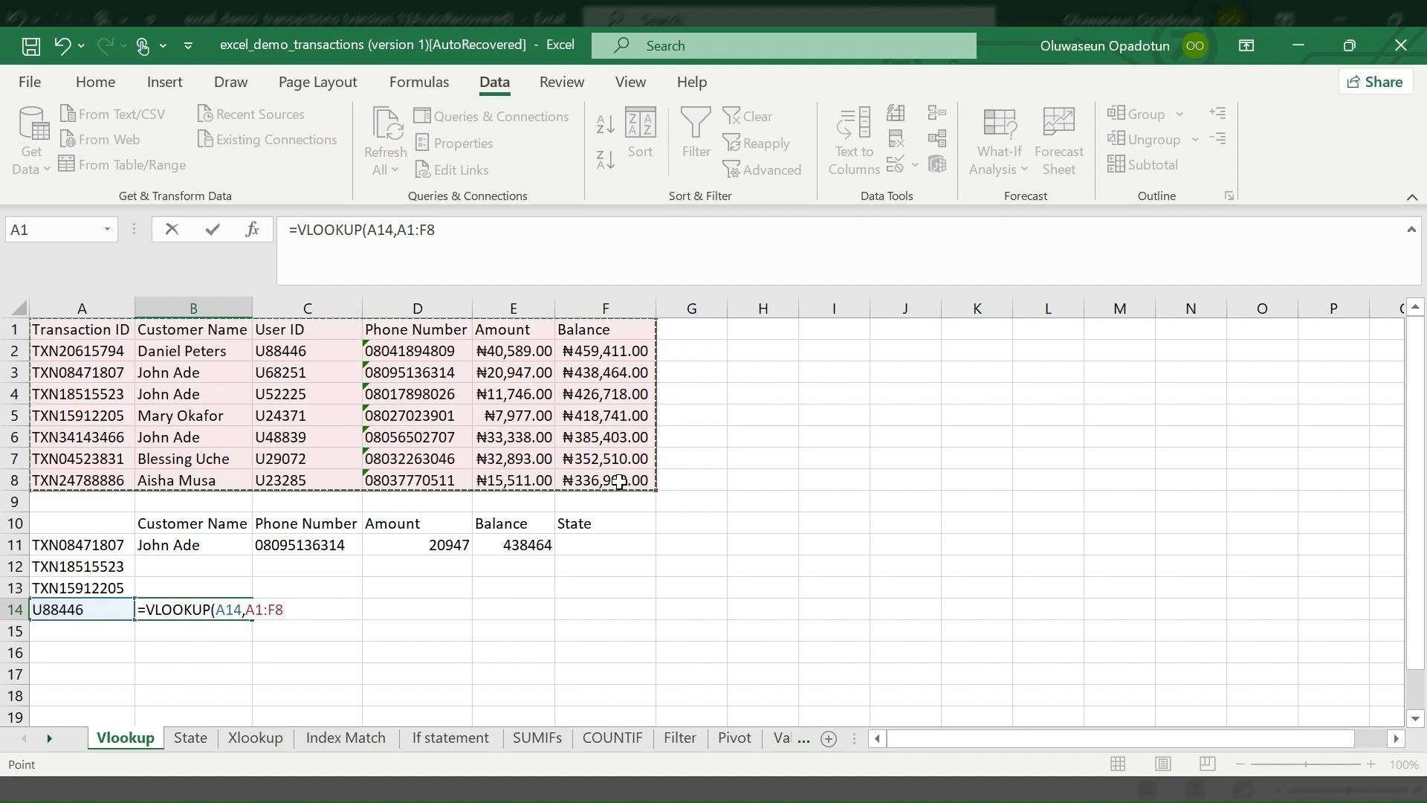
pyautogui.press('F4')
pyautogui.write(',')
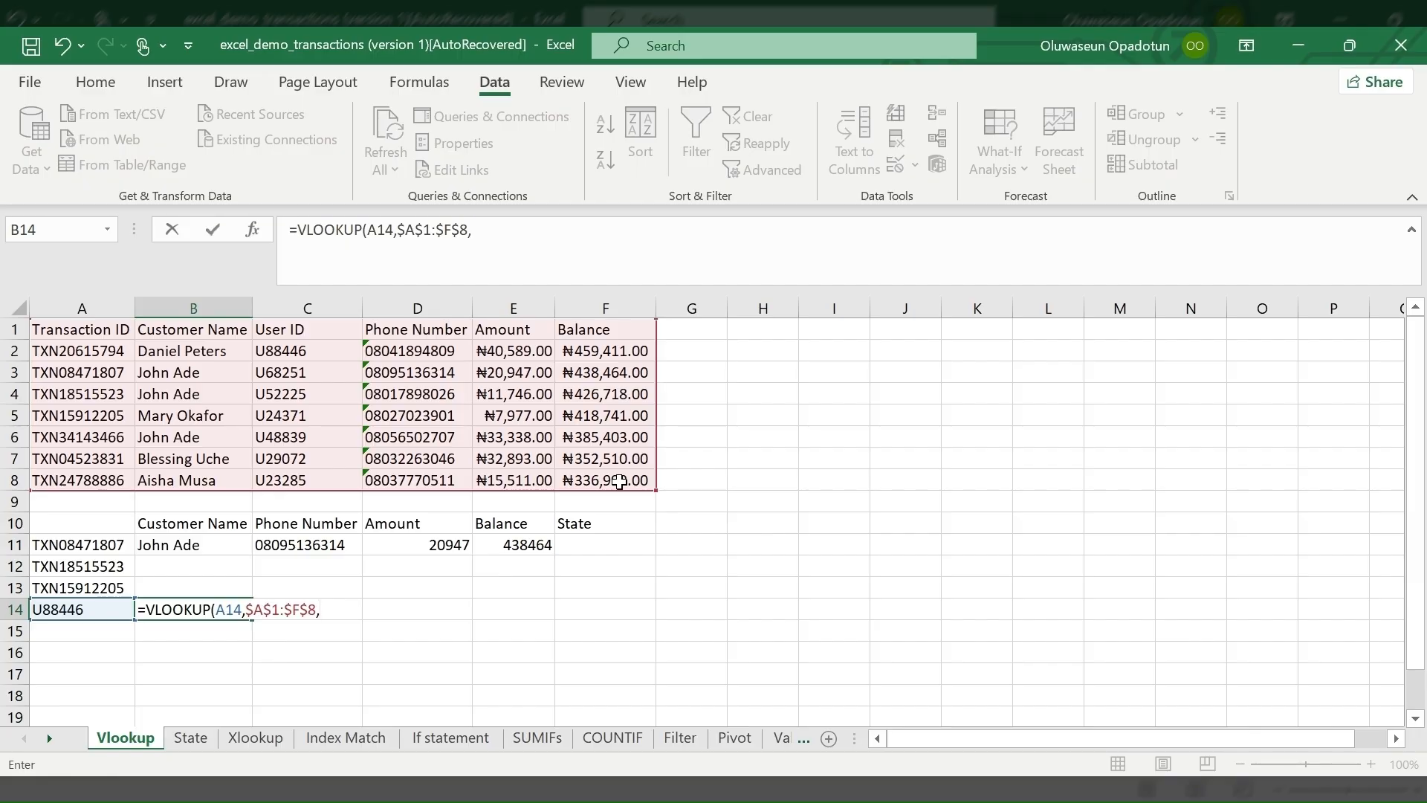
pyautogui.write('2,0')
pyautogui.press('Return')
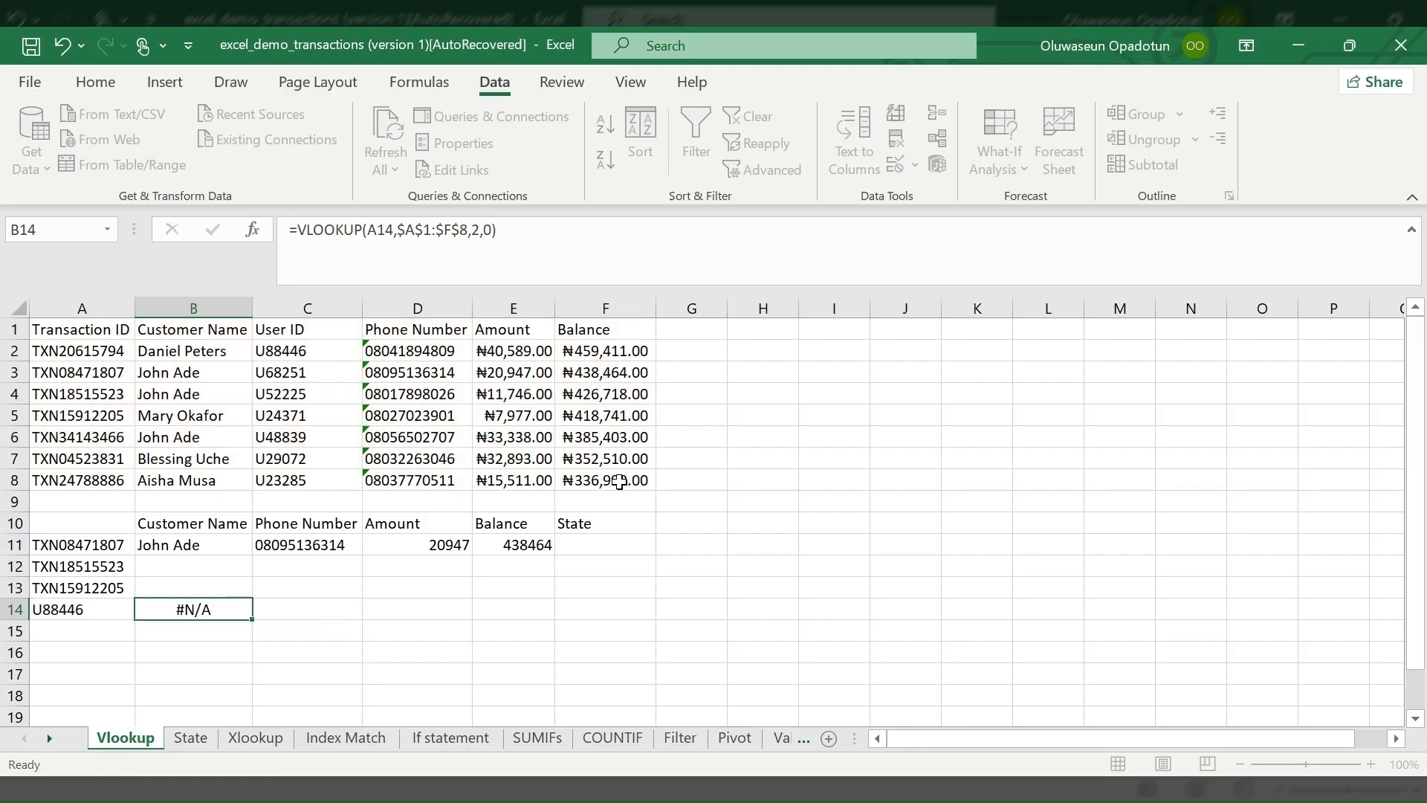
pyautogui.click(181, 608)
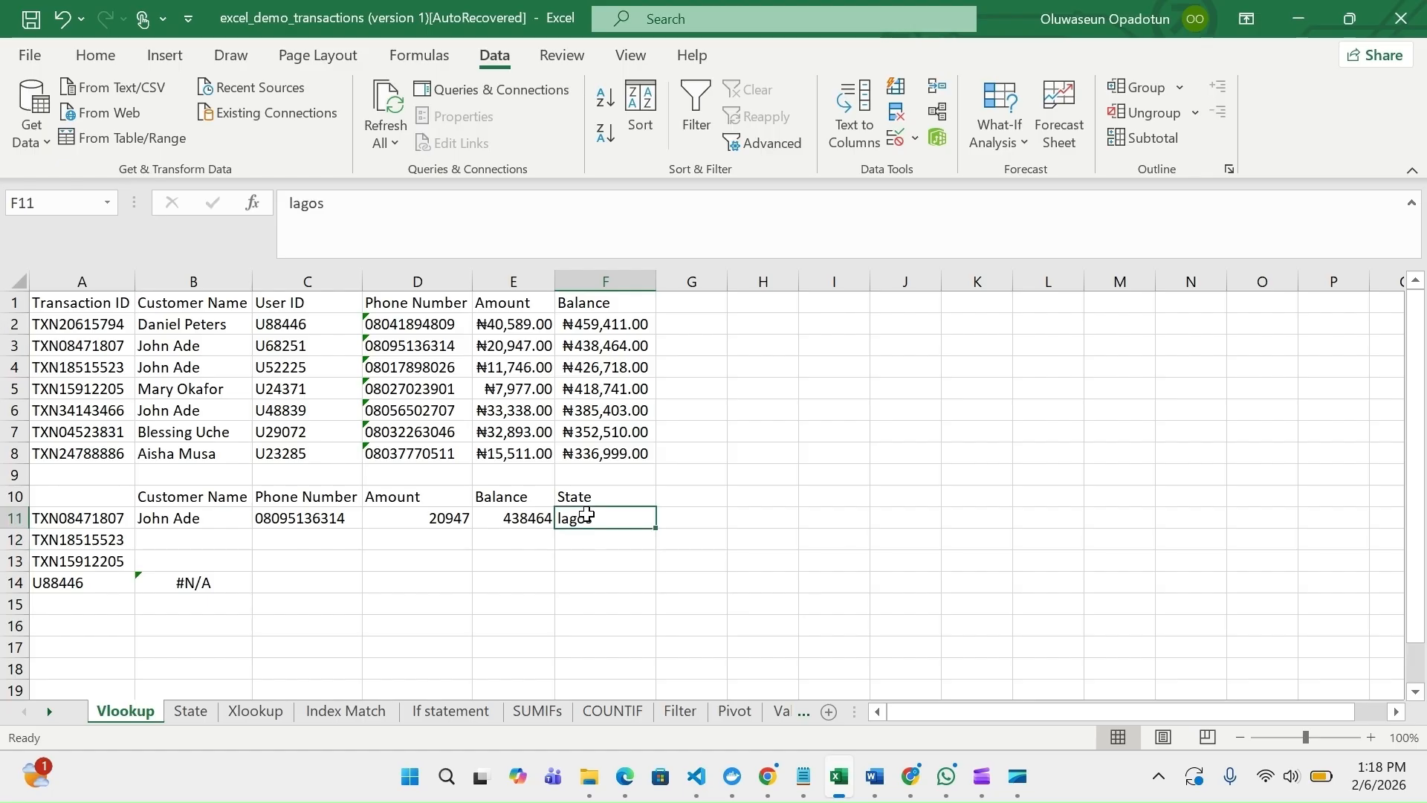
# Remove the entry in the State cell F11.
pyautogui.press('Delete')
pyautogui.hotkey('ctrl', 'z')
pyautogui.hotkey('ctrl', 'z')
pyautogui.hotkey('ctrl', 'z')
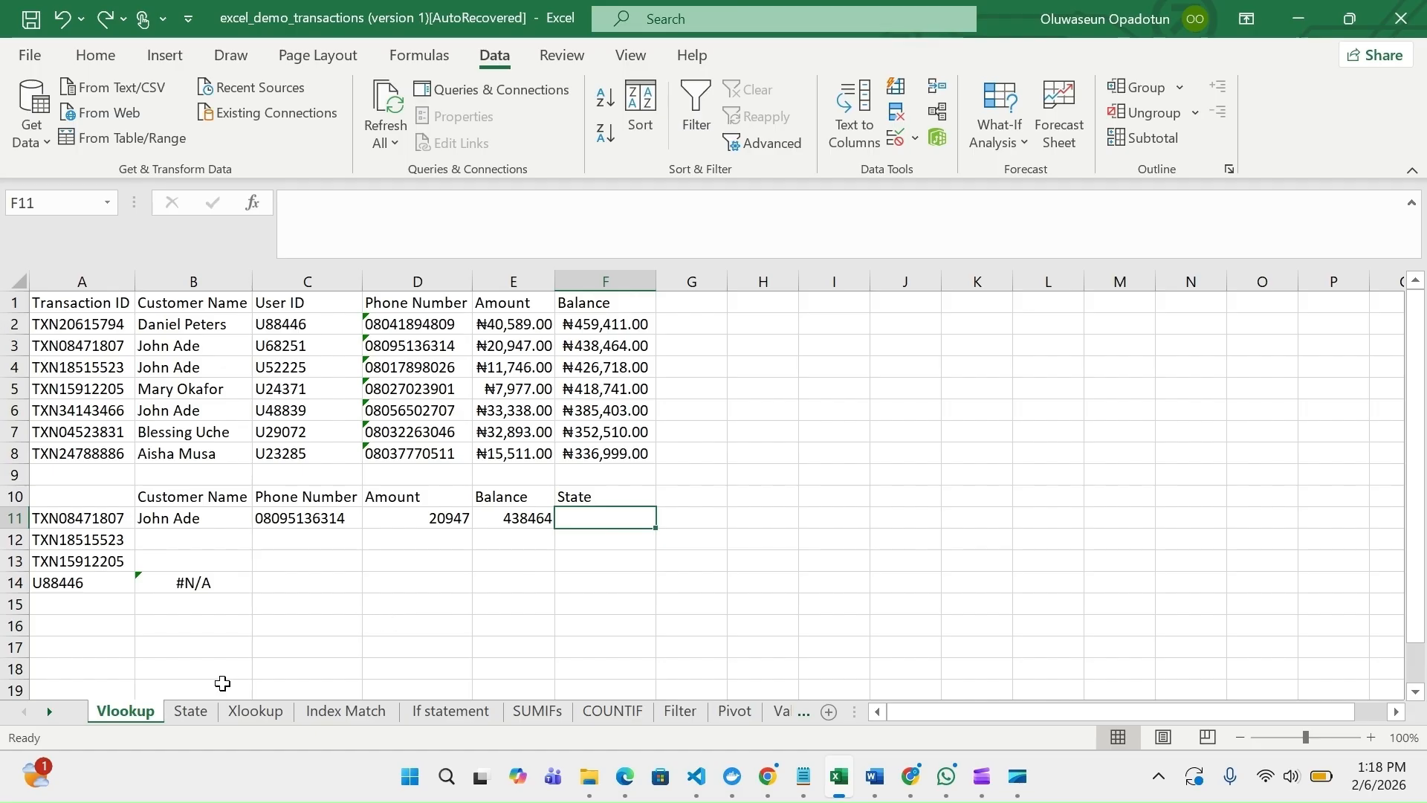
# Check the list on the State sheet and set the data validation of the State cells F11:F14 to Custom.
pyautogui.click(190, 713)
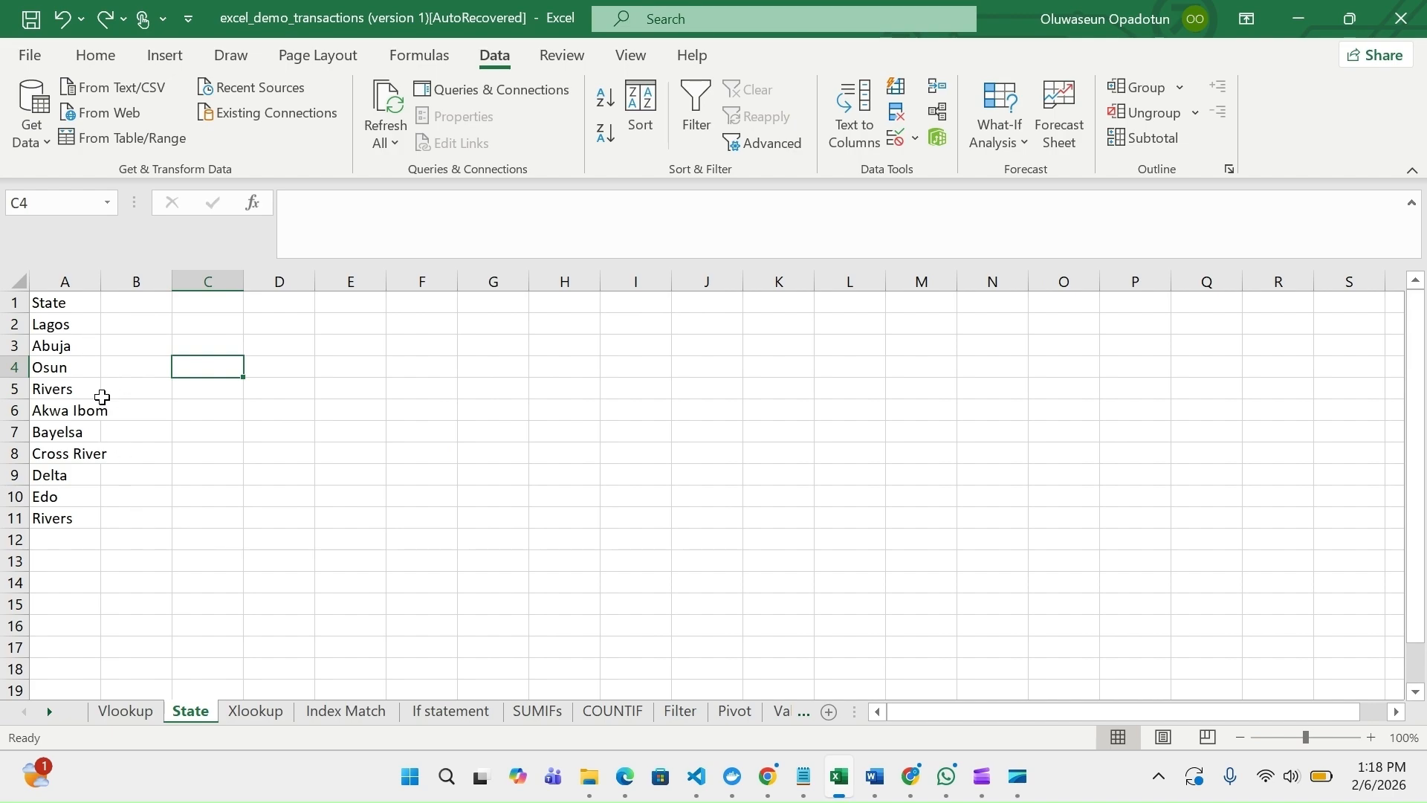
pyautogui.click(121, 715)
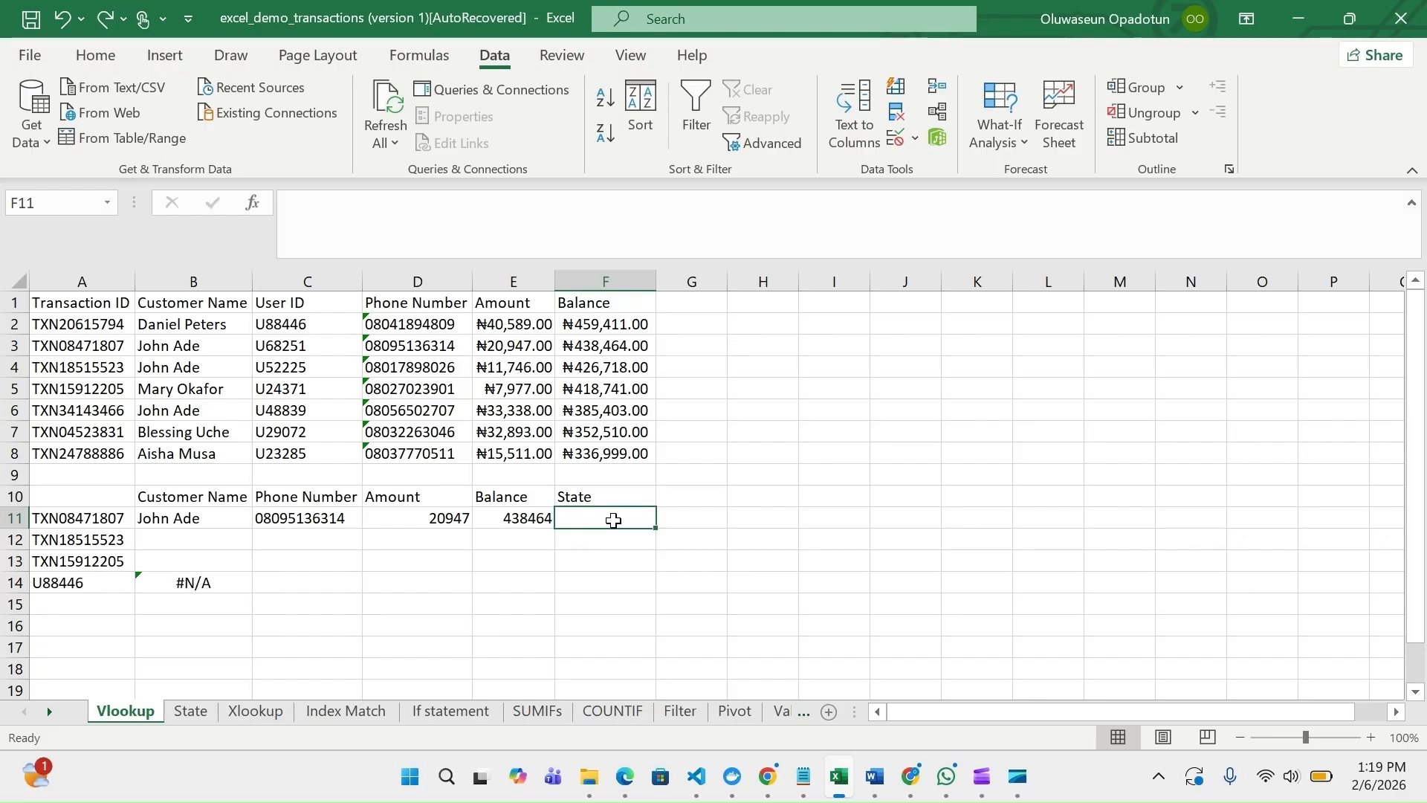
pyautogui.moveTo(613, 520); pyautogui.dragTo(609, 577)
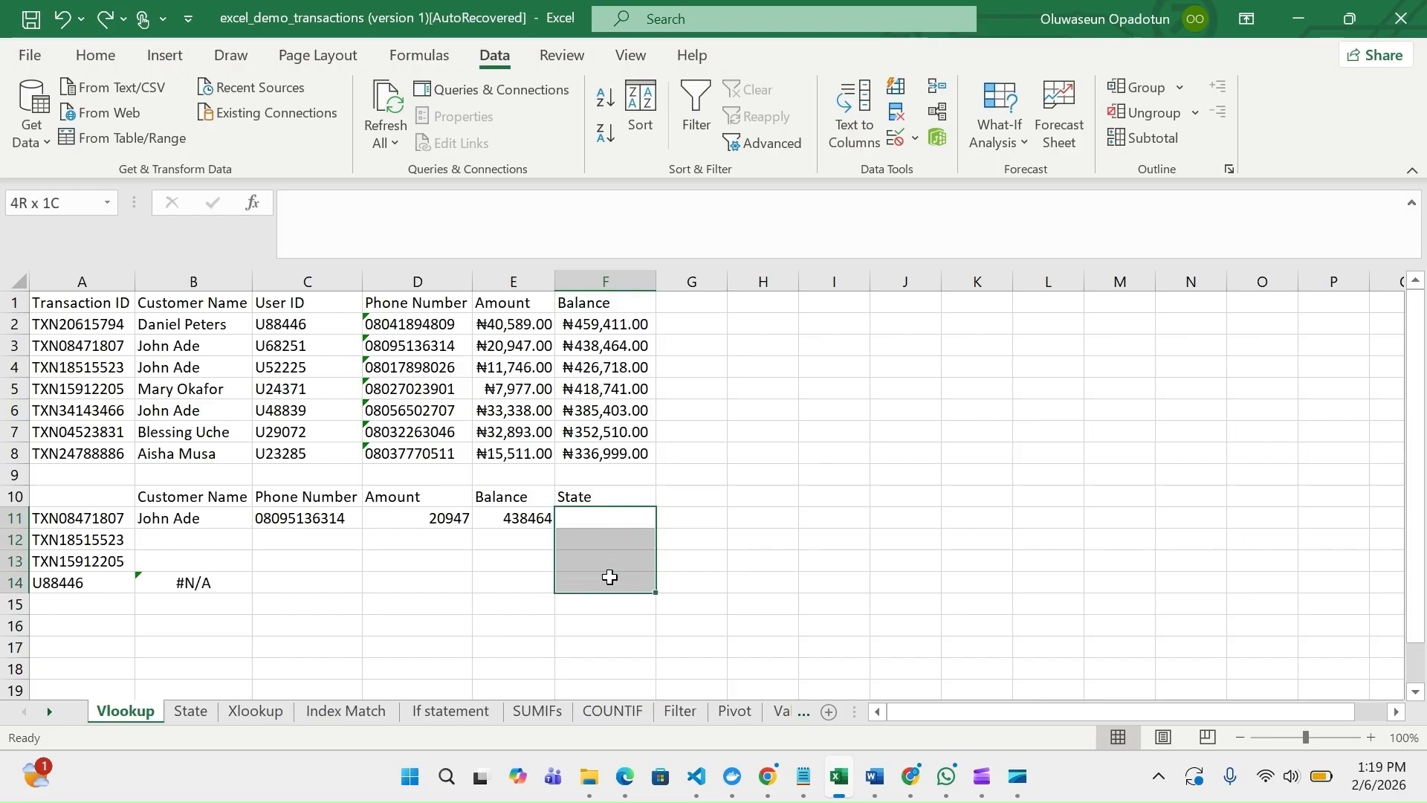
pyautogui.moveTo(610, 577); pyautogui.dragTo(609, 577)
pyautogui.click(897, 139)
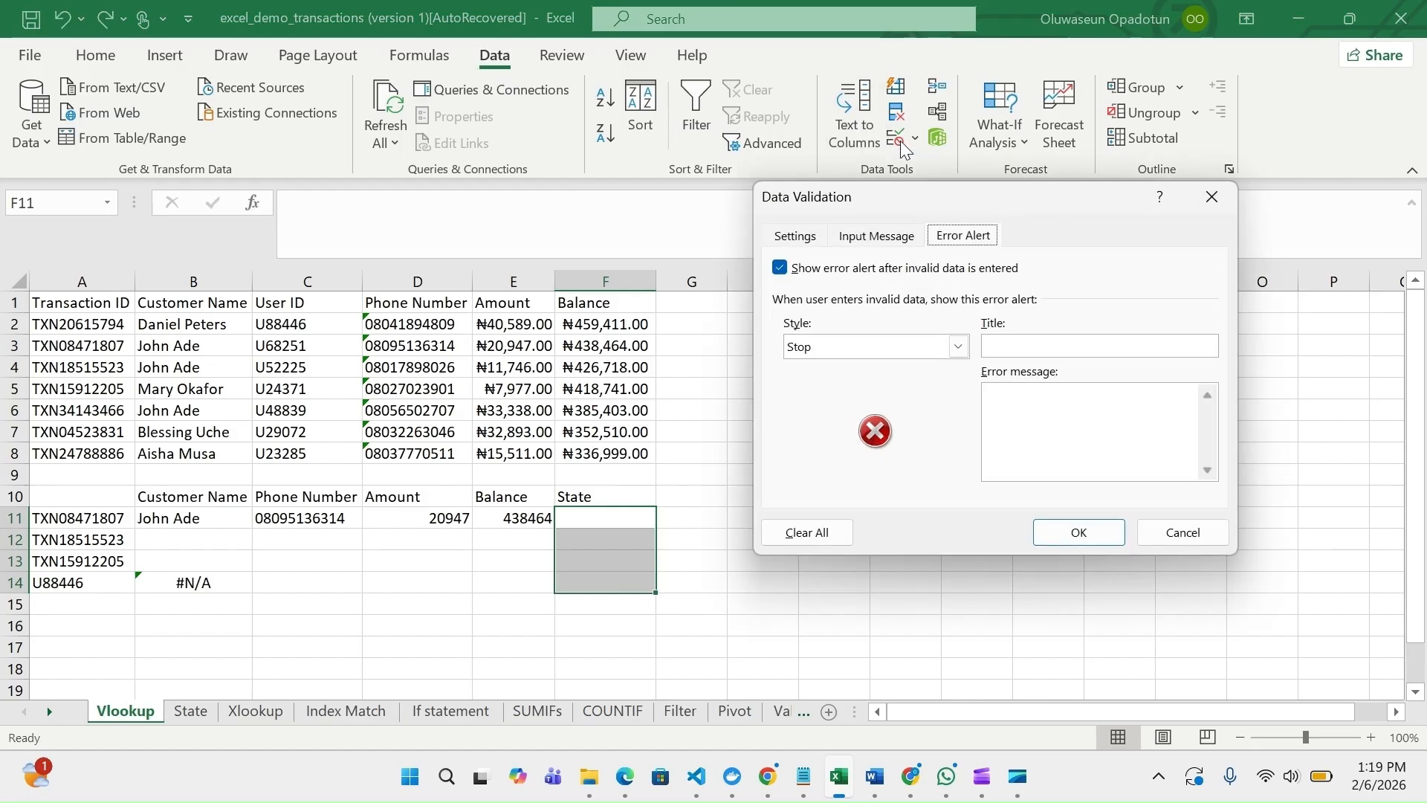
pyautogui.click(809, 241)
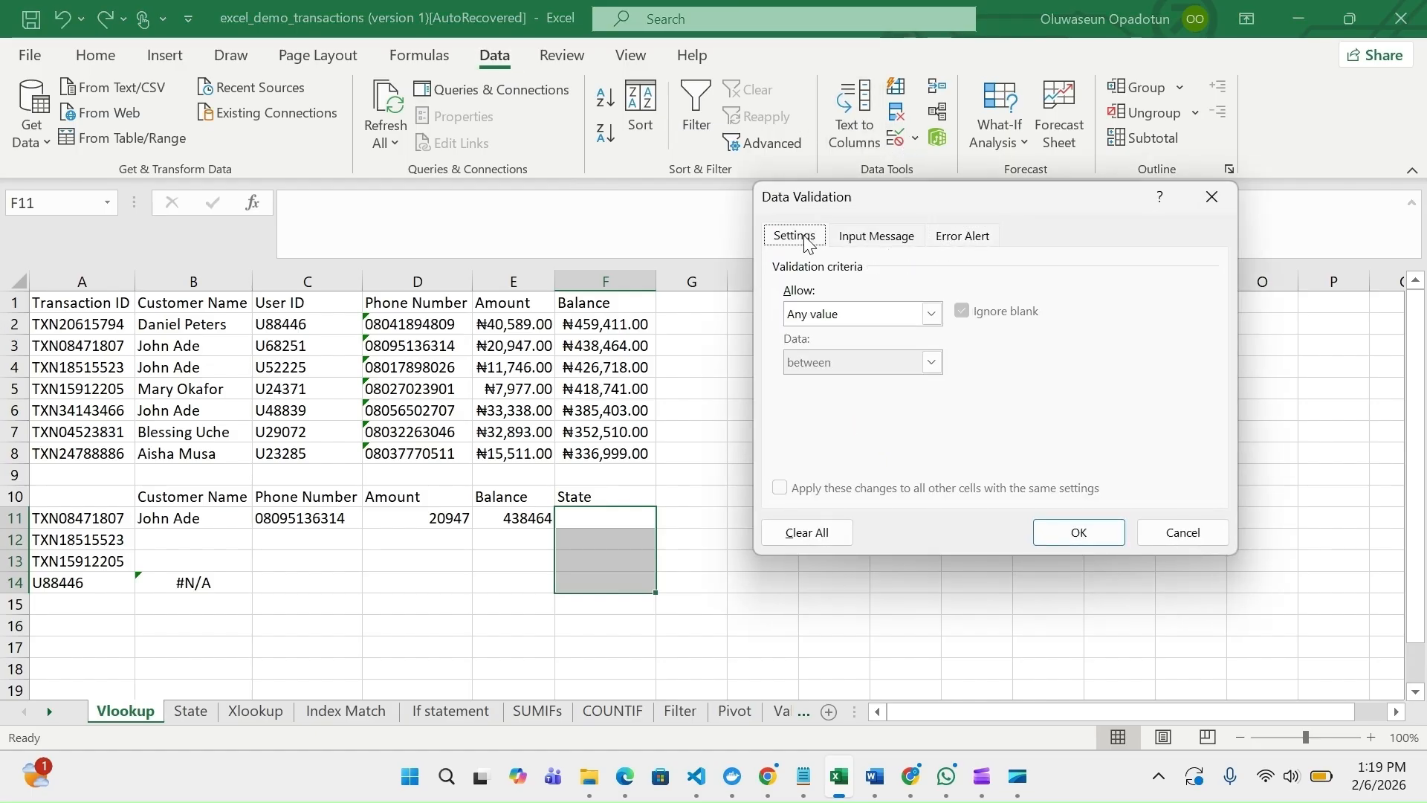
pyautogui.click(930, 315)
pyautogui.click(841, 444)
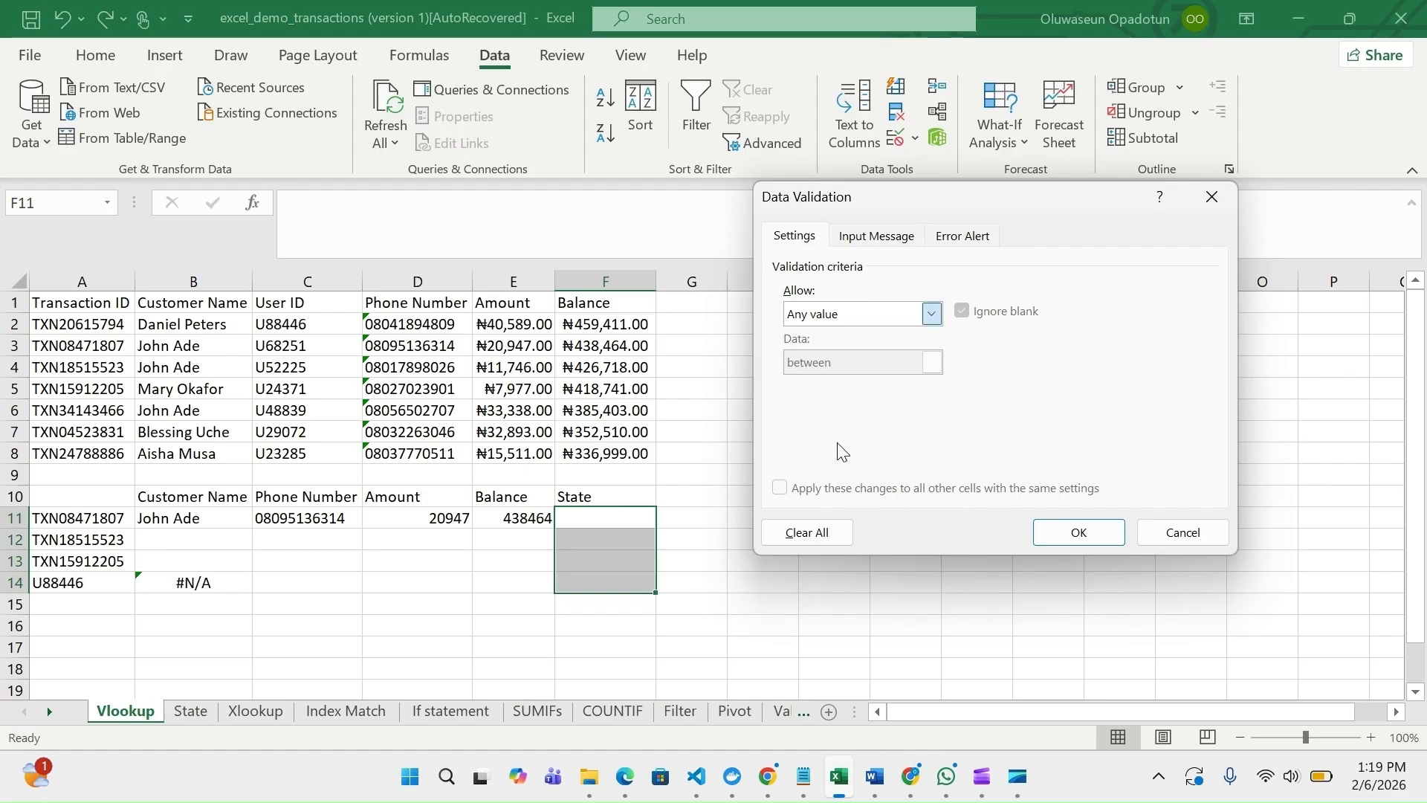
# Enter a validation formula combining NOT, ISNA and VLOOKUP that looks up F11 in State!$A$2:$A$11, column 1, with FALSE.
pyautogui.click(859, 409)
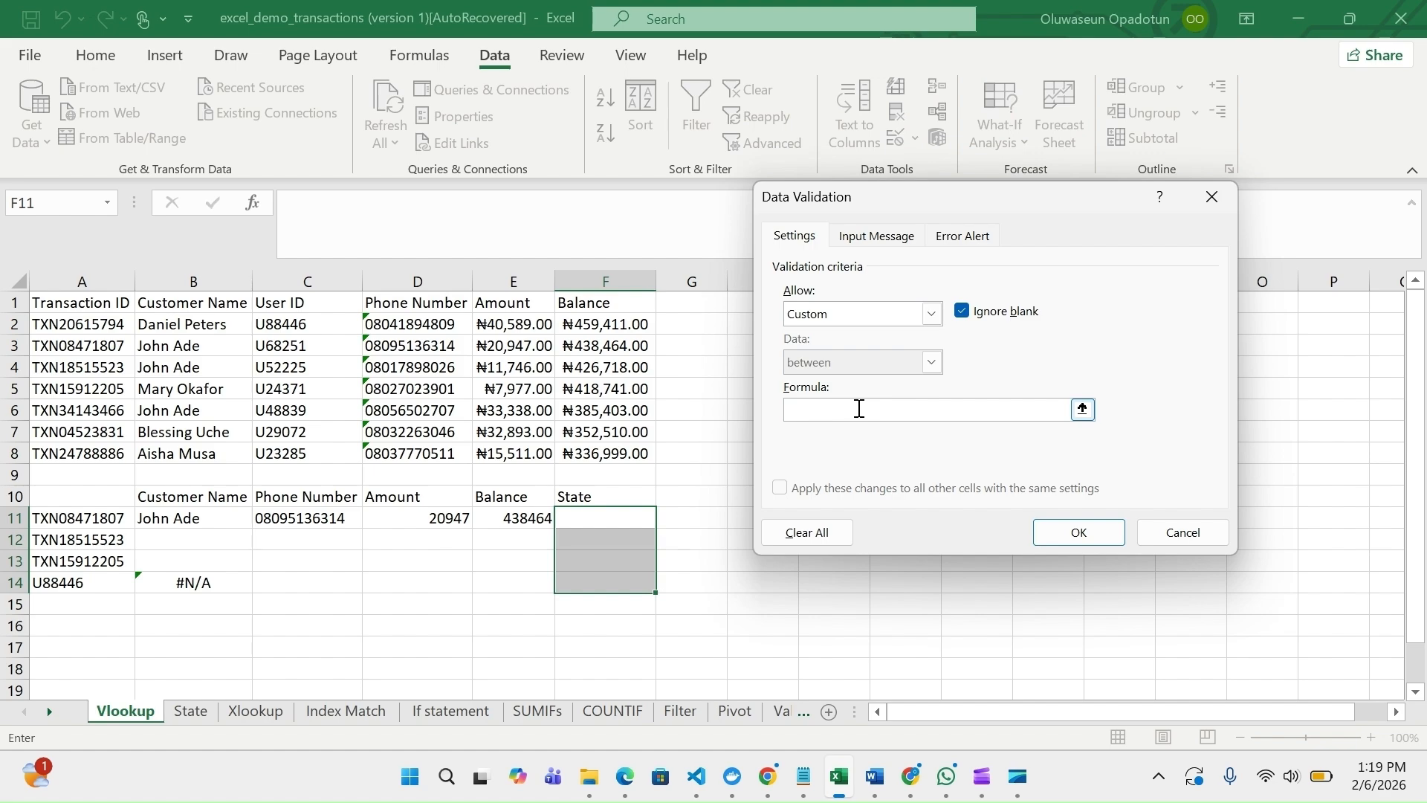
pyautogui.hotkey('ctrl', 'v')
pyautogui.moveTo(858, 408); pyautogui.dragTo(720, 401)
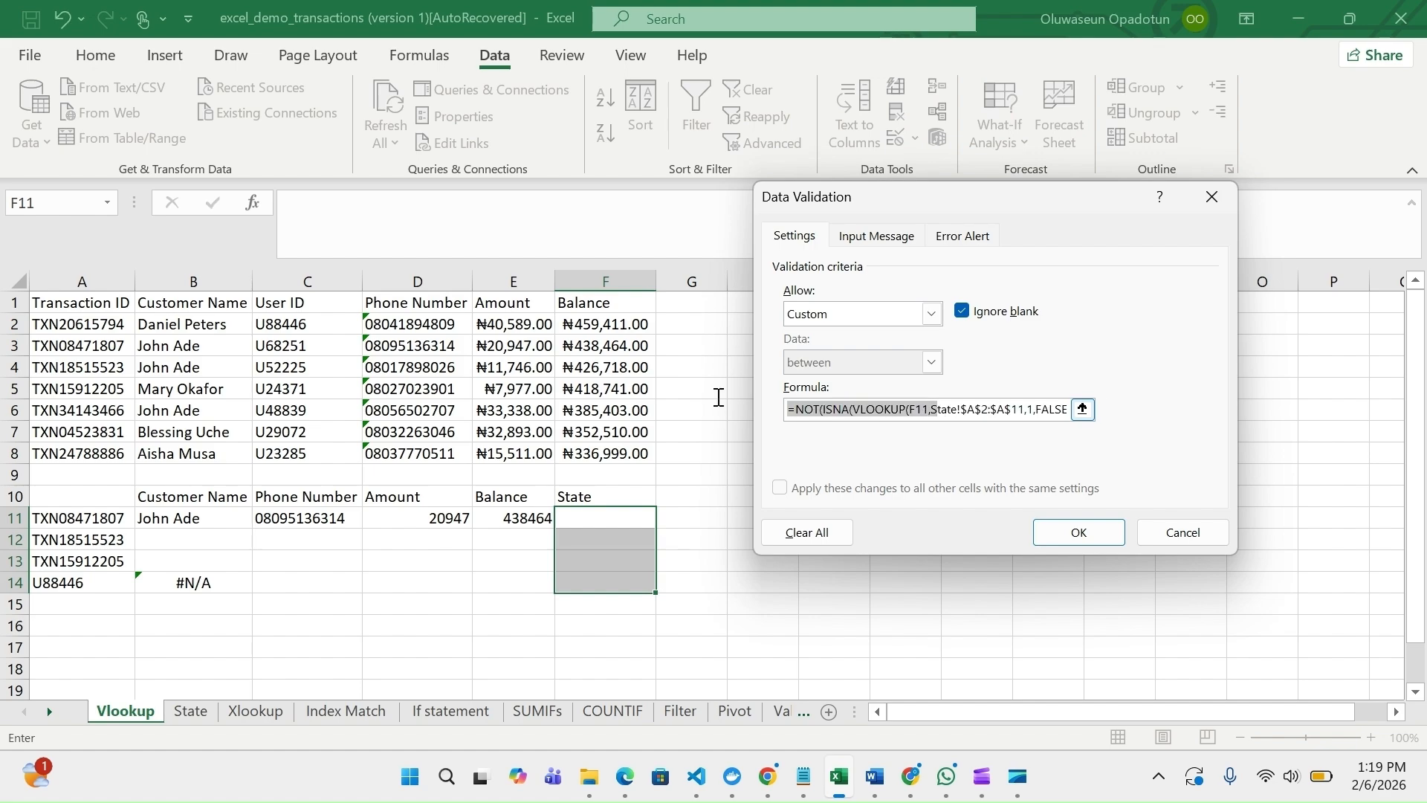
pyautogui.click(929, 409)
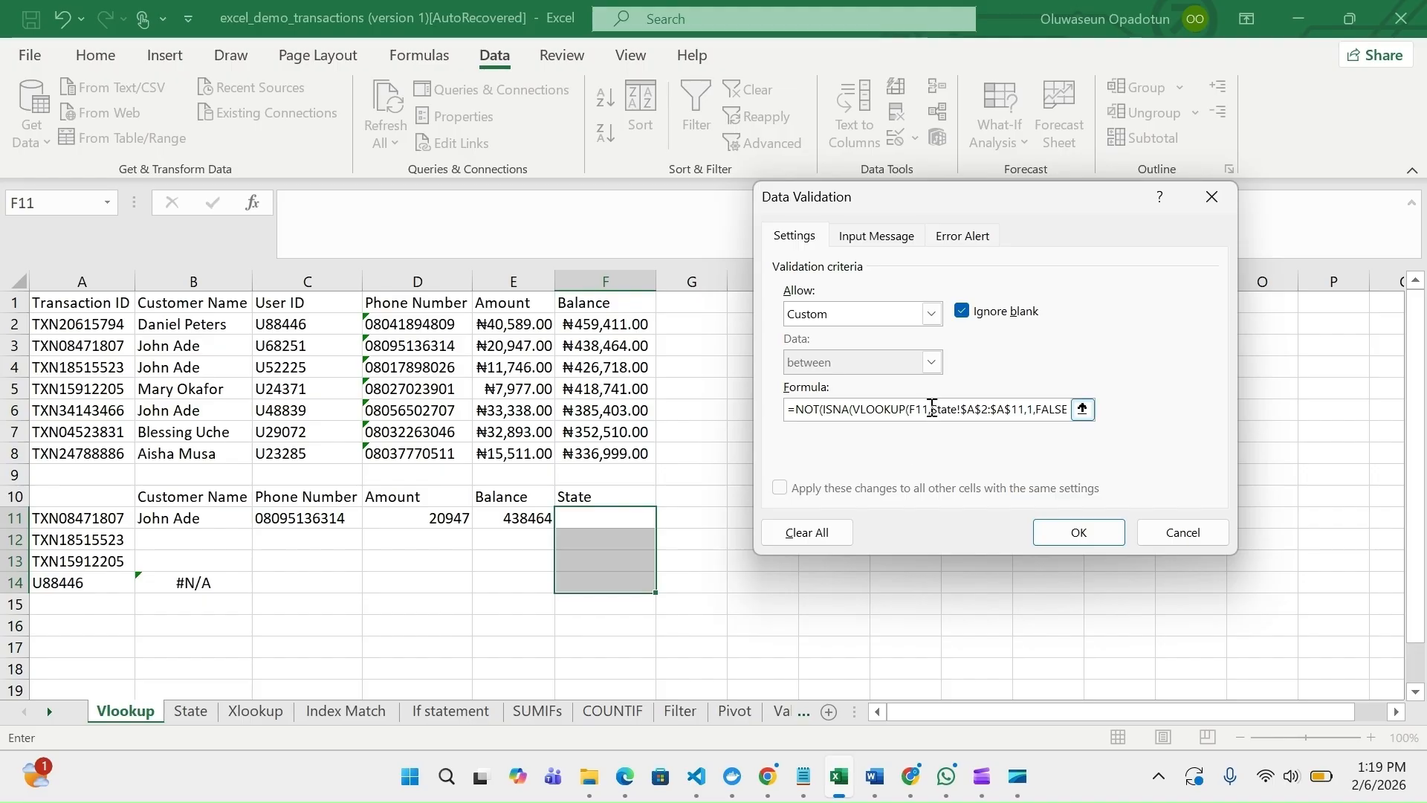
pyautogui.moveTo(932, 409); pyautogui.dragTo(1027, 409)
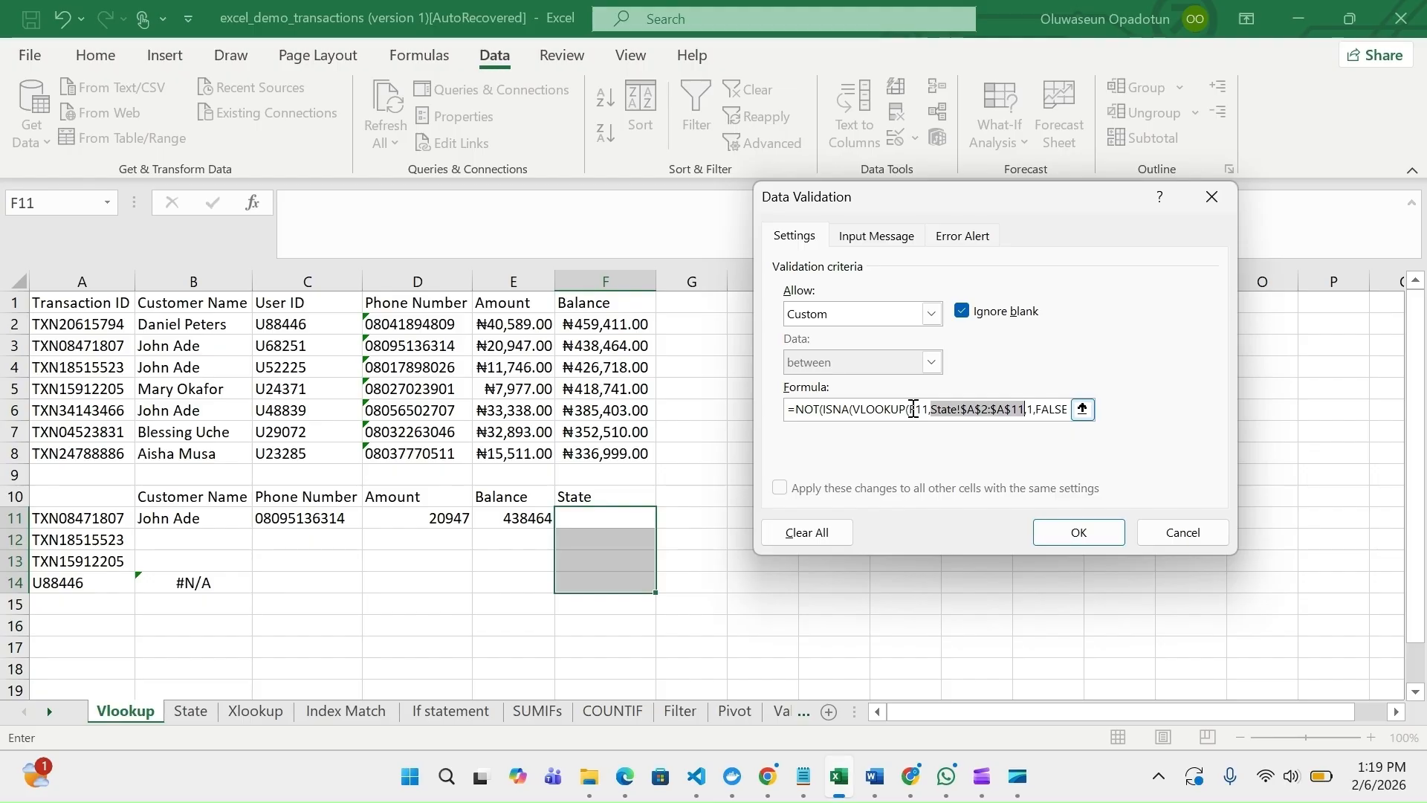
pyautogui.click(1041, 410)
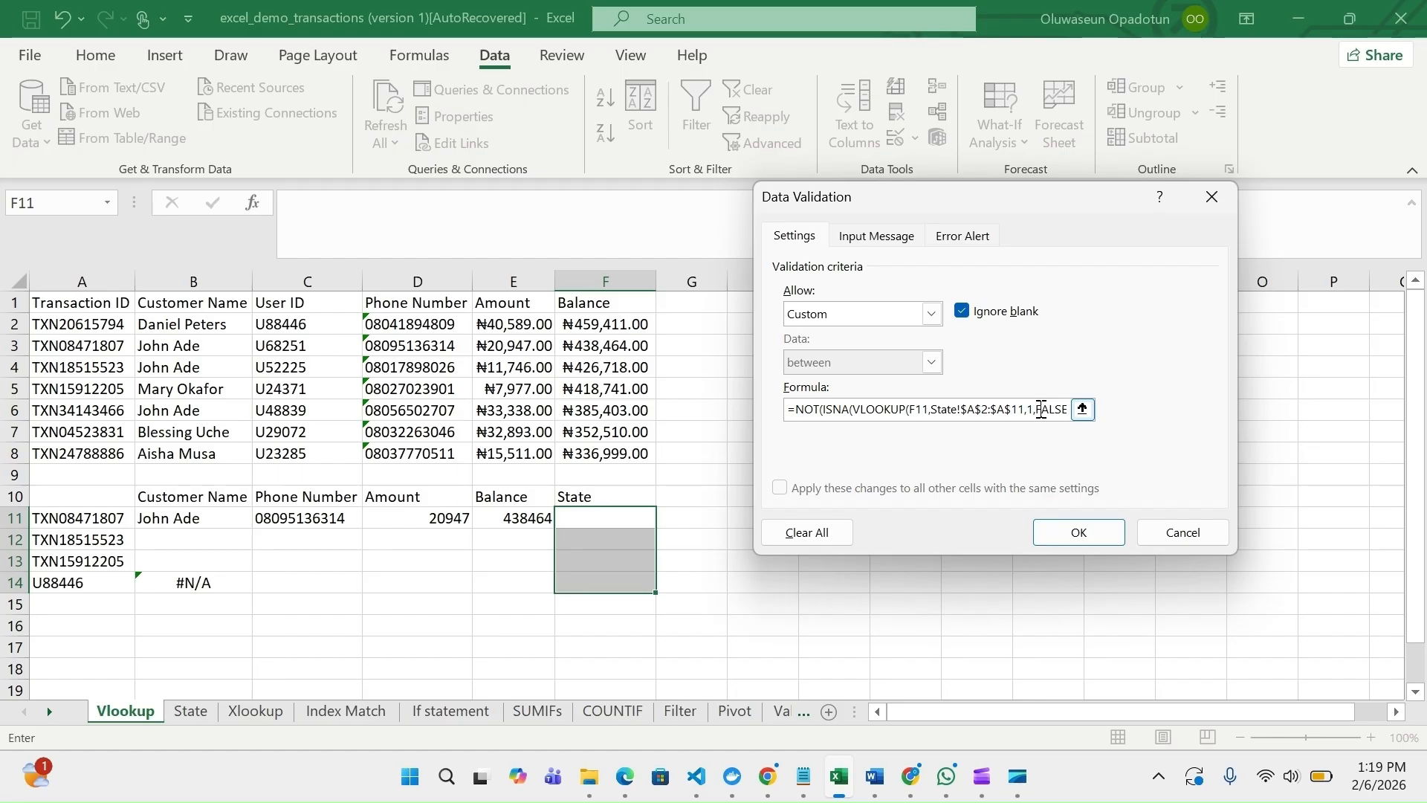
# Set the validation's error message to "Invalid State" and apply the data validation to the State cells F11:F14.
pyautogui.moveTo(981, 409); pyautogui.dragTo(830, 417)
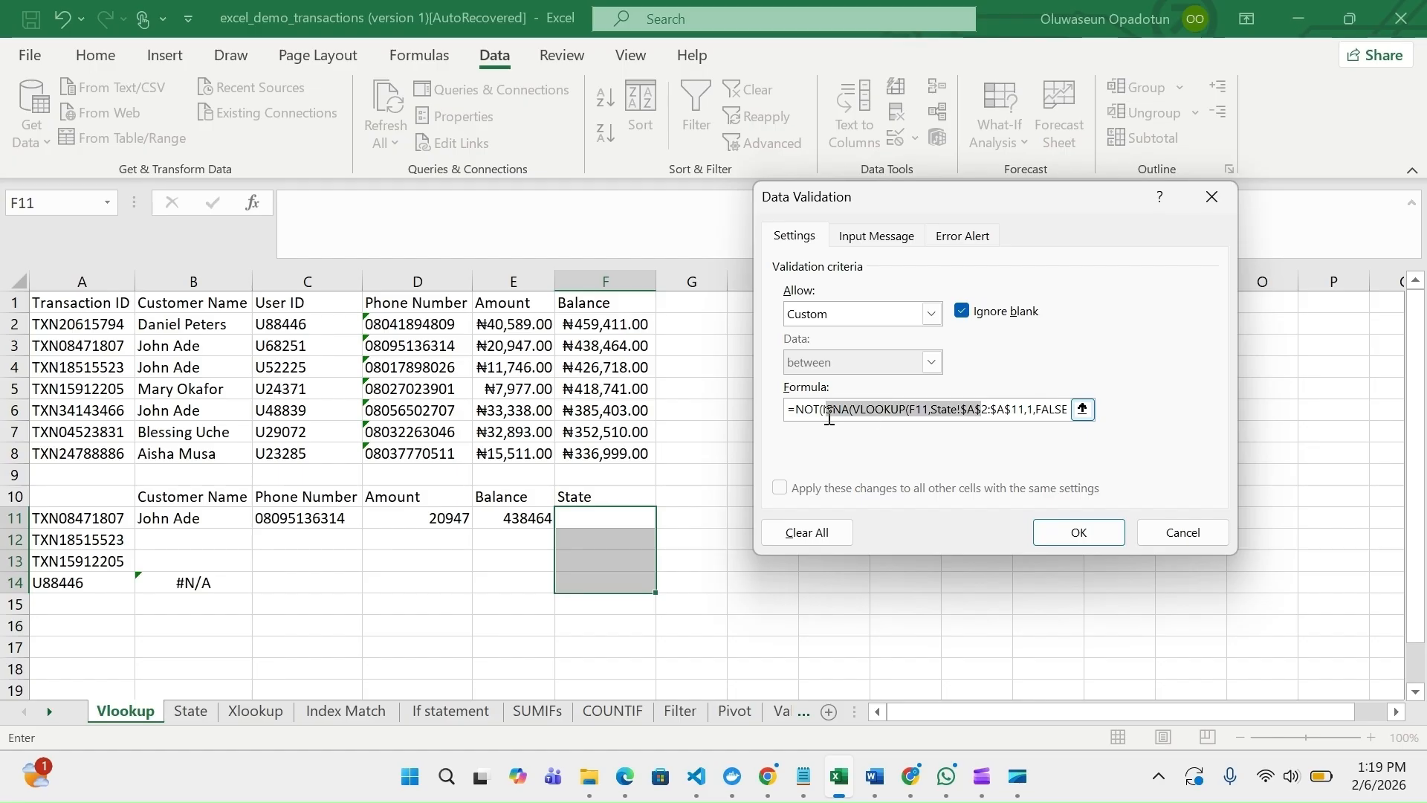
pyautogui.click(891, 408)
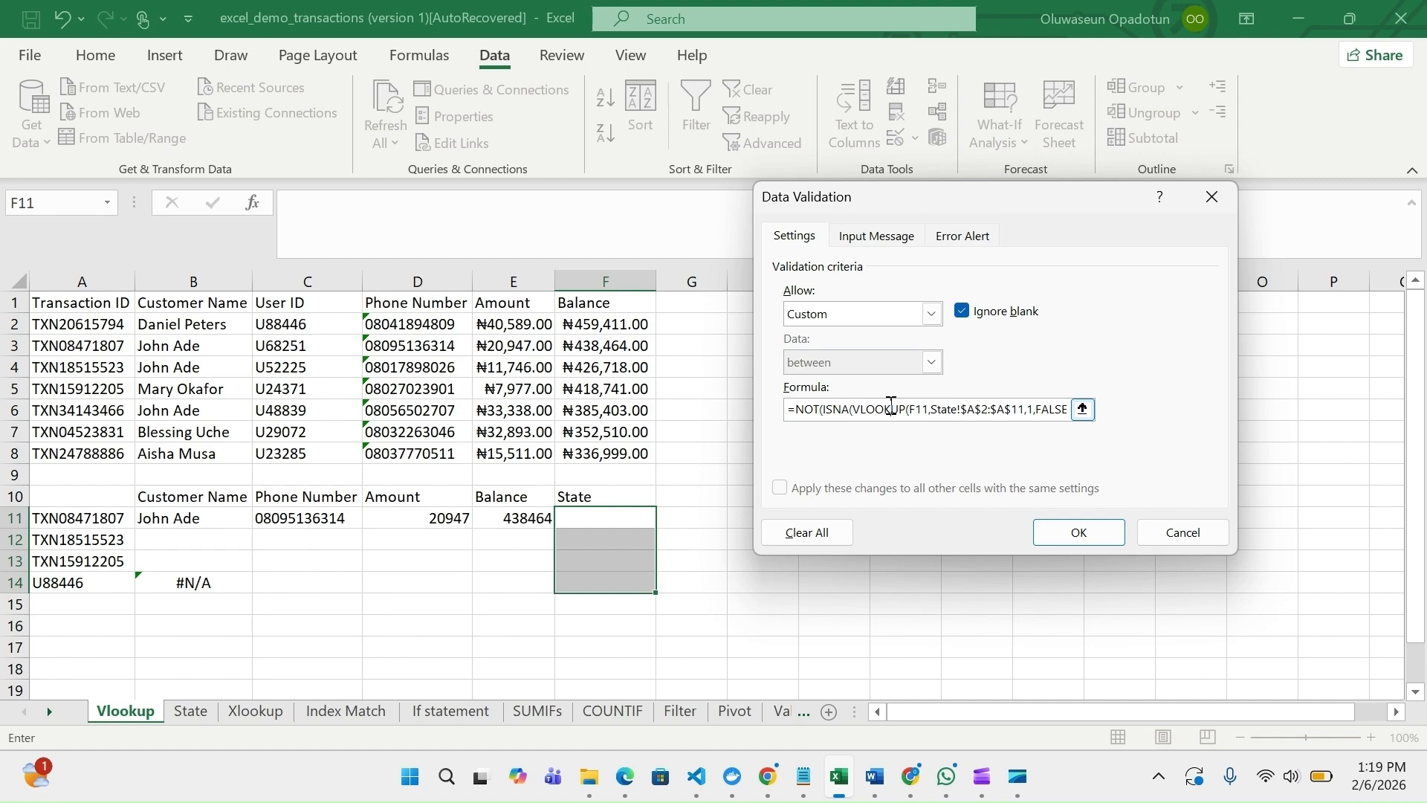
pyautogui.click(960, 236)
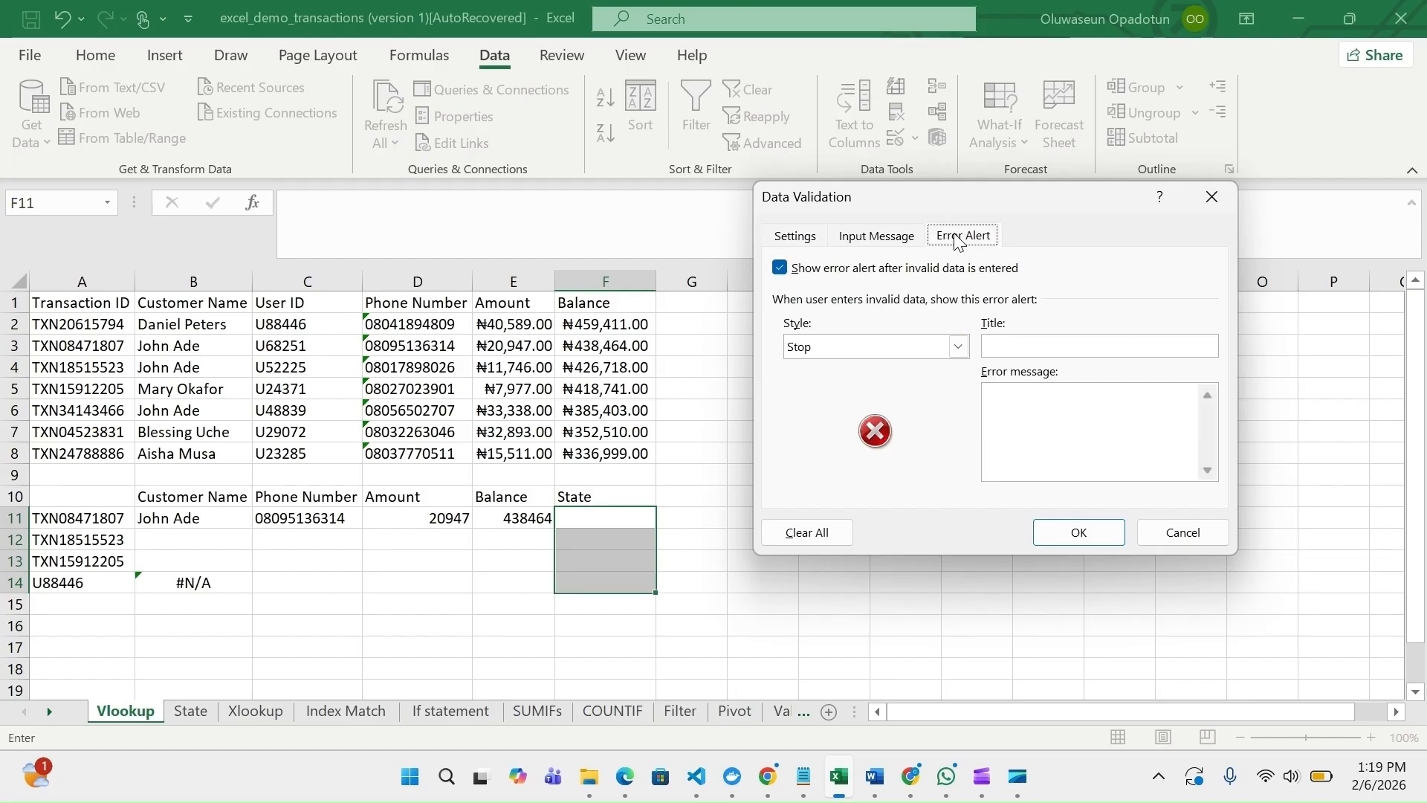
pyautogui.click(1024, 428)
pyautogui.write('Invalid State')
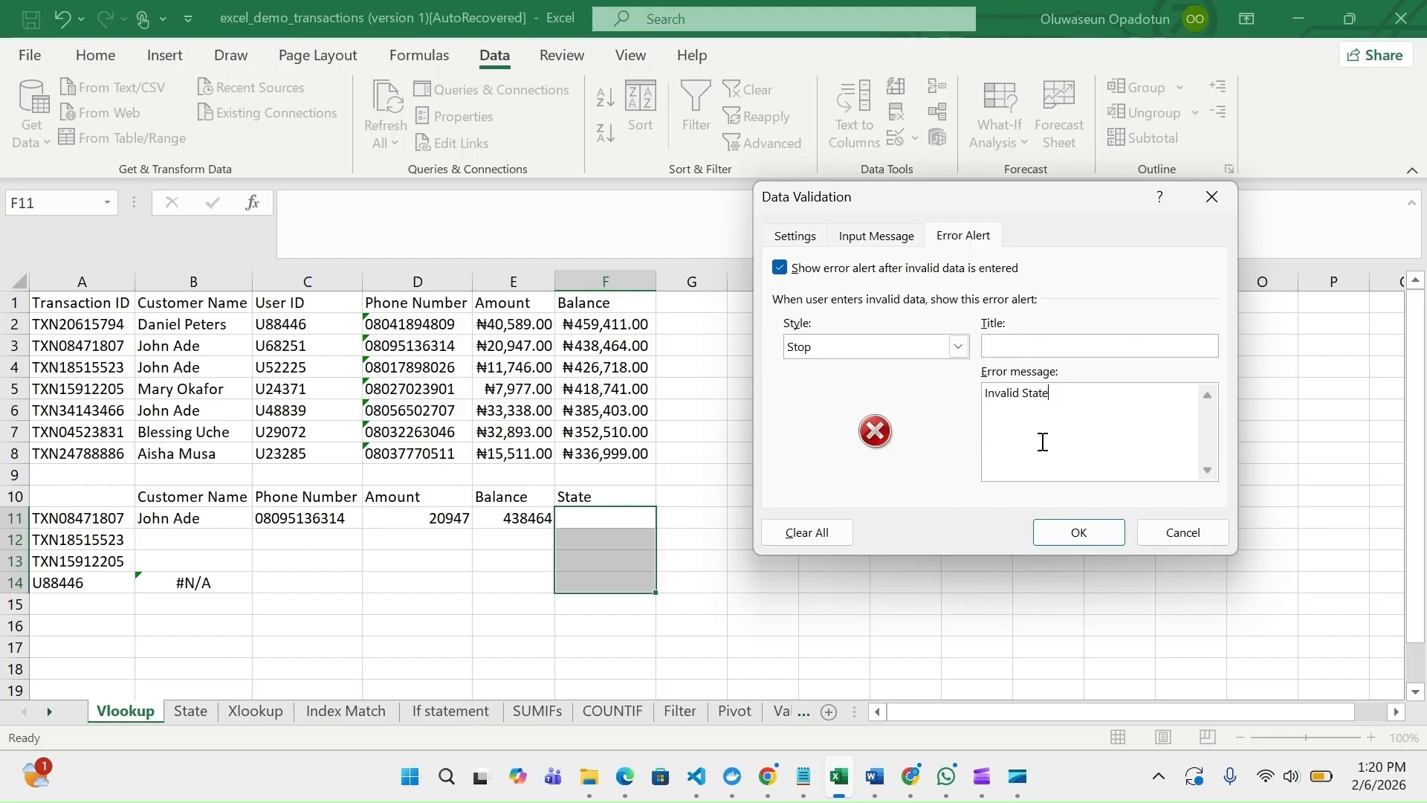
pyautogui.click(1074, 532)
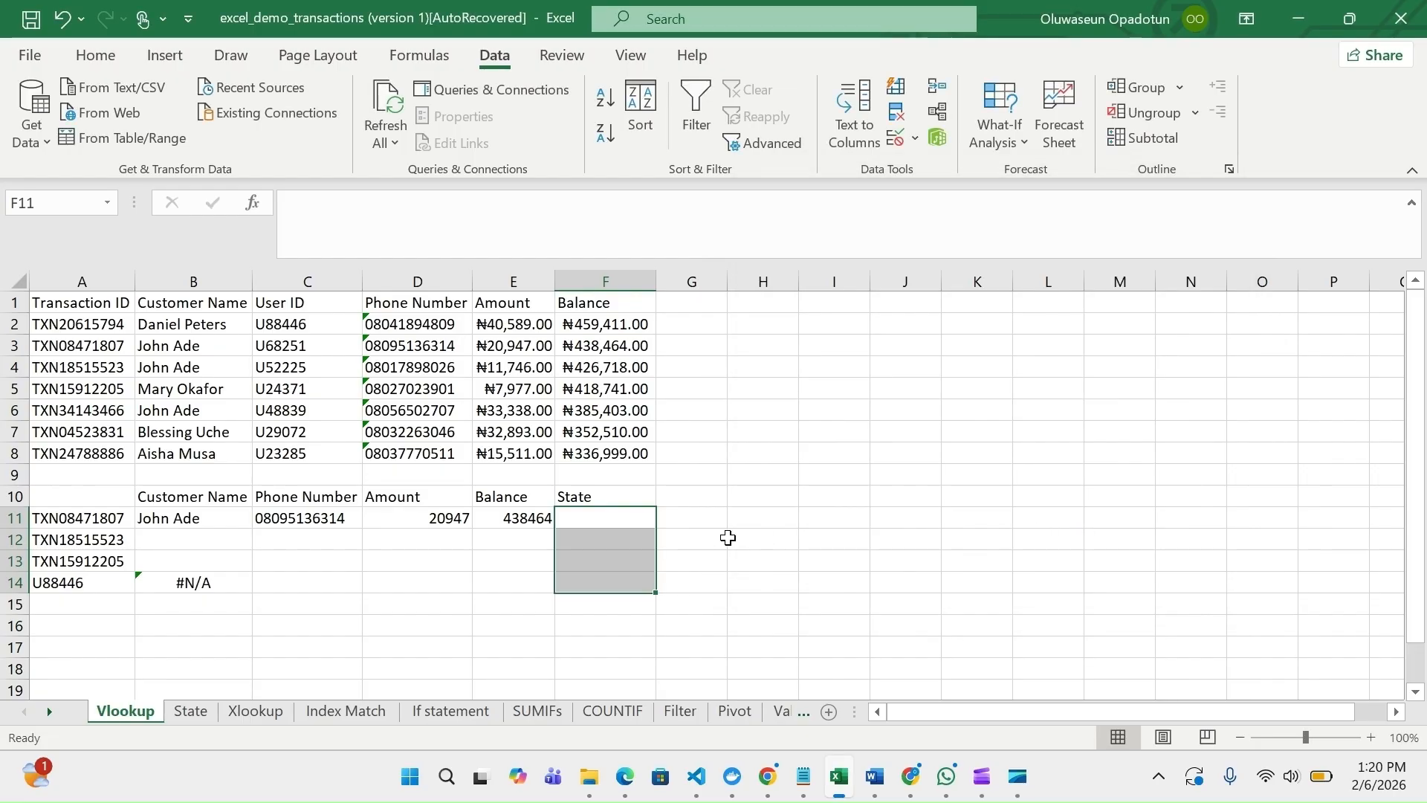
# Test the validation in State cell F11 by entering Lagos and replacing it with the lowercase spelling lagos.
pyautogui.doubleClick(618, 524)
pyautogui.write('Lagos')
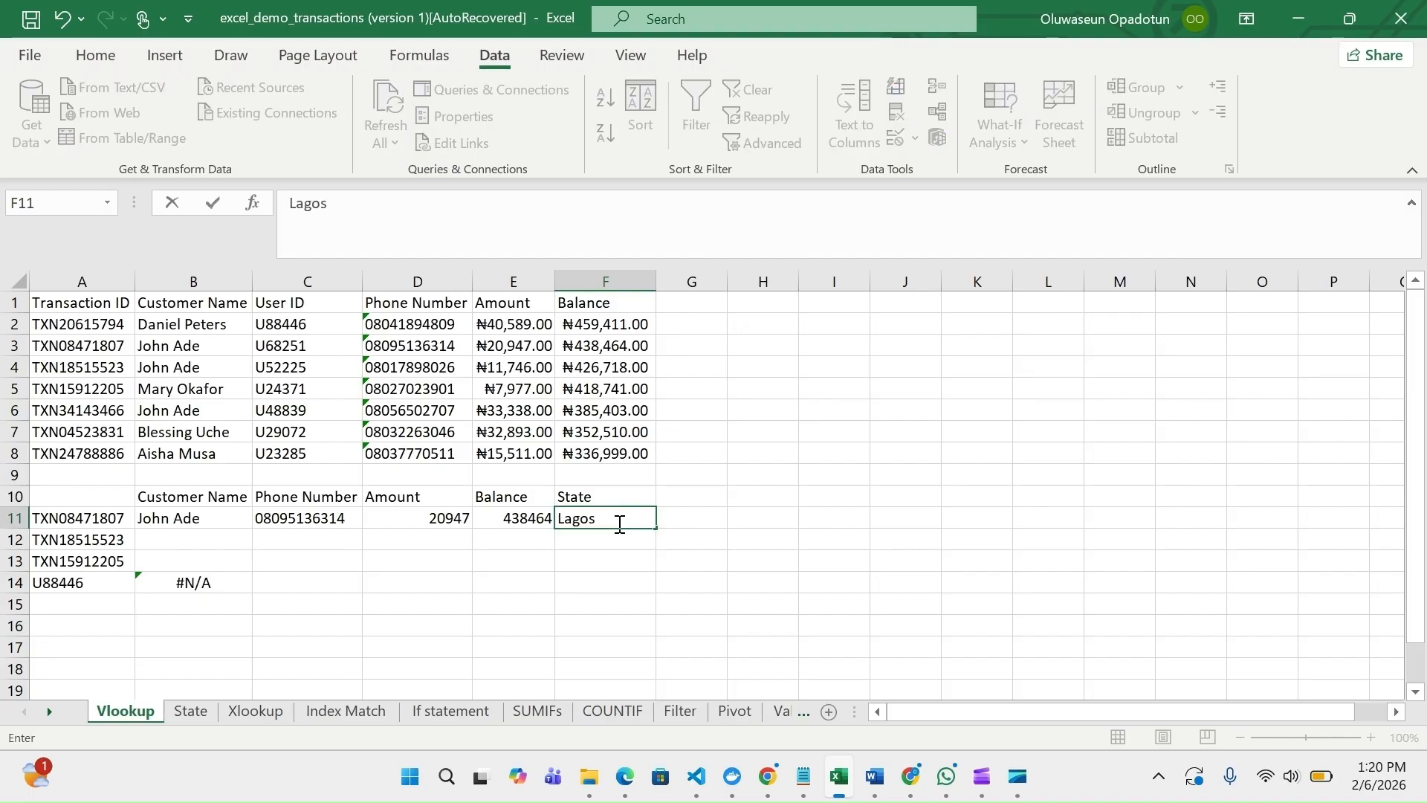
pyautogui.press('Return')
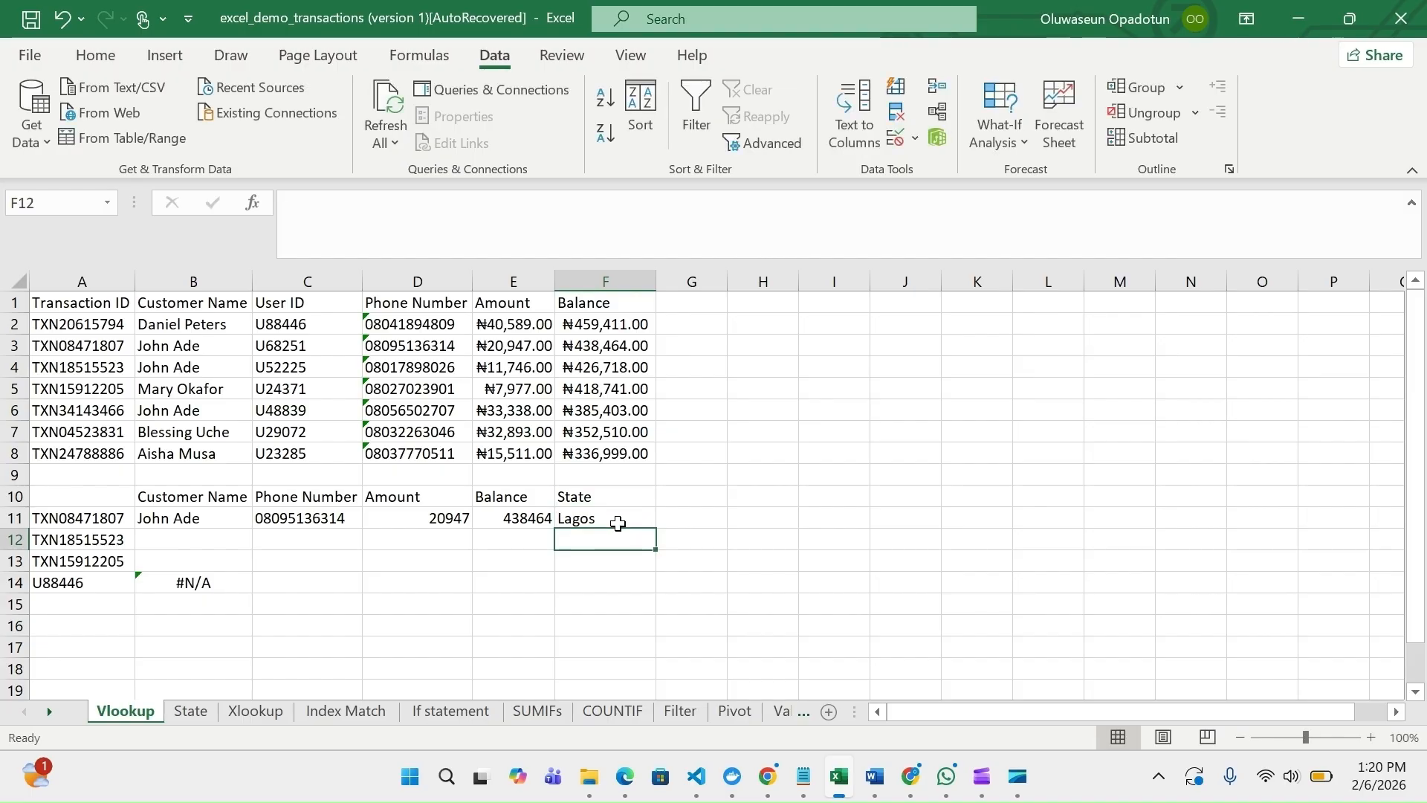
pyautogui.click(611, 520)
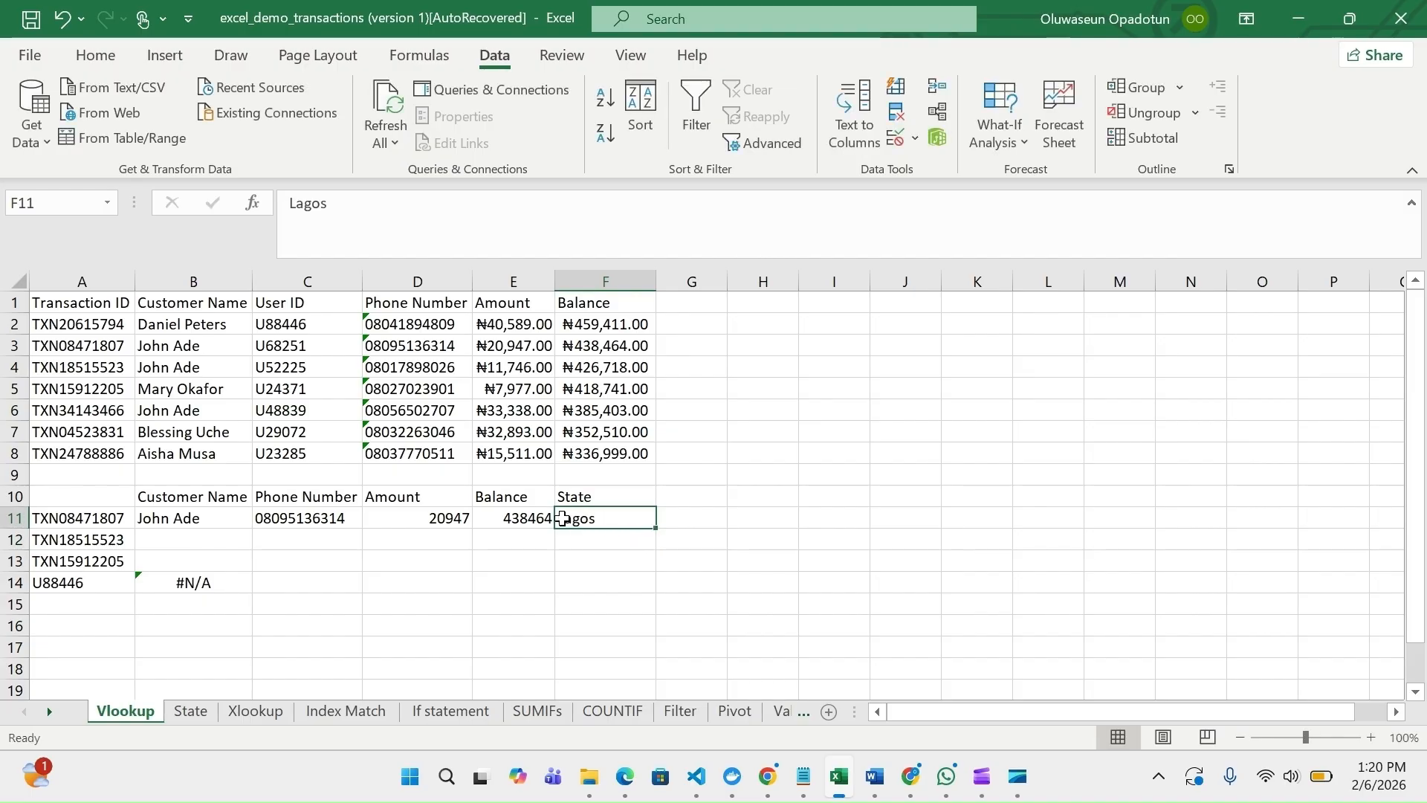
pyautogui.press('Return')
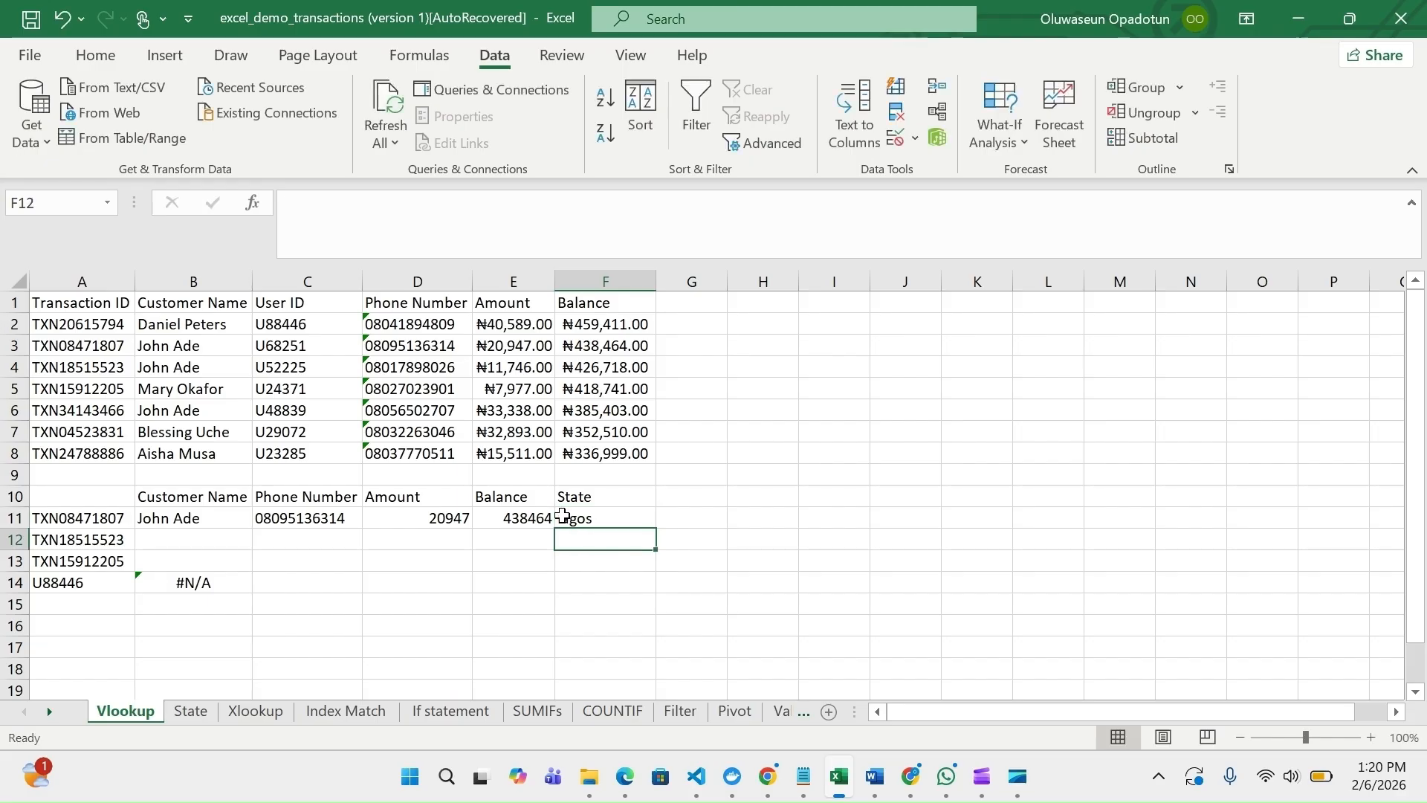
# Try to enter Yobe, a state missing from the State sheet's list, in F12, discard the entry and check the list again.
pyautogui.click(191, 711)
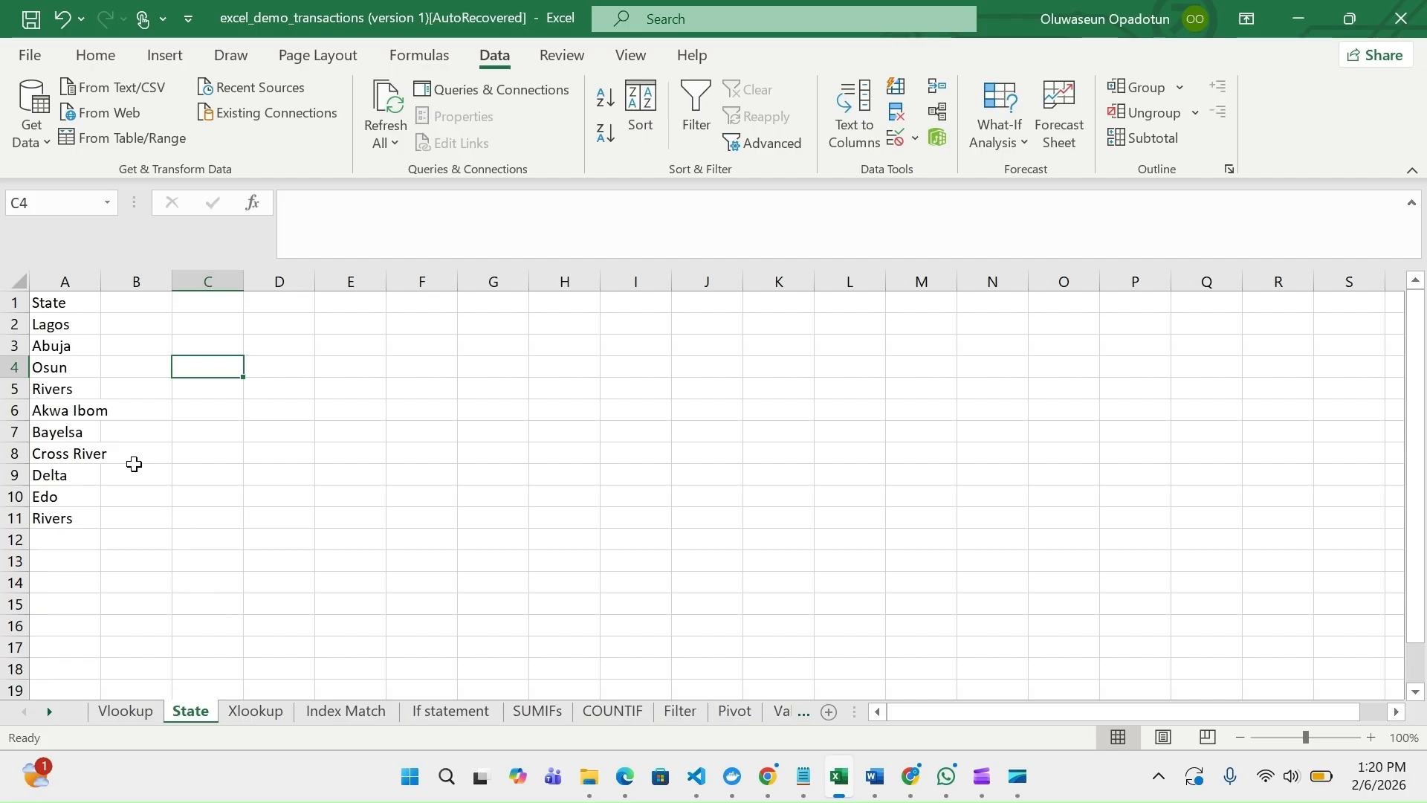
pyautogui.click(135, 712)
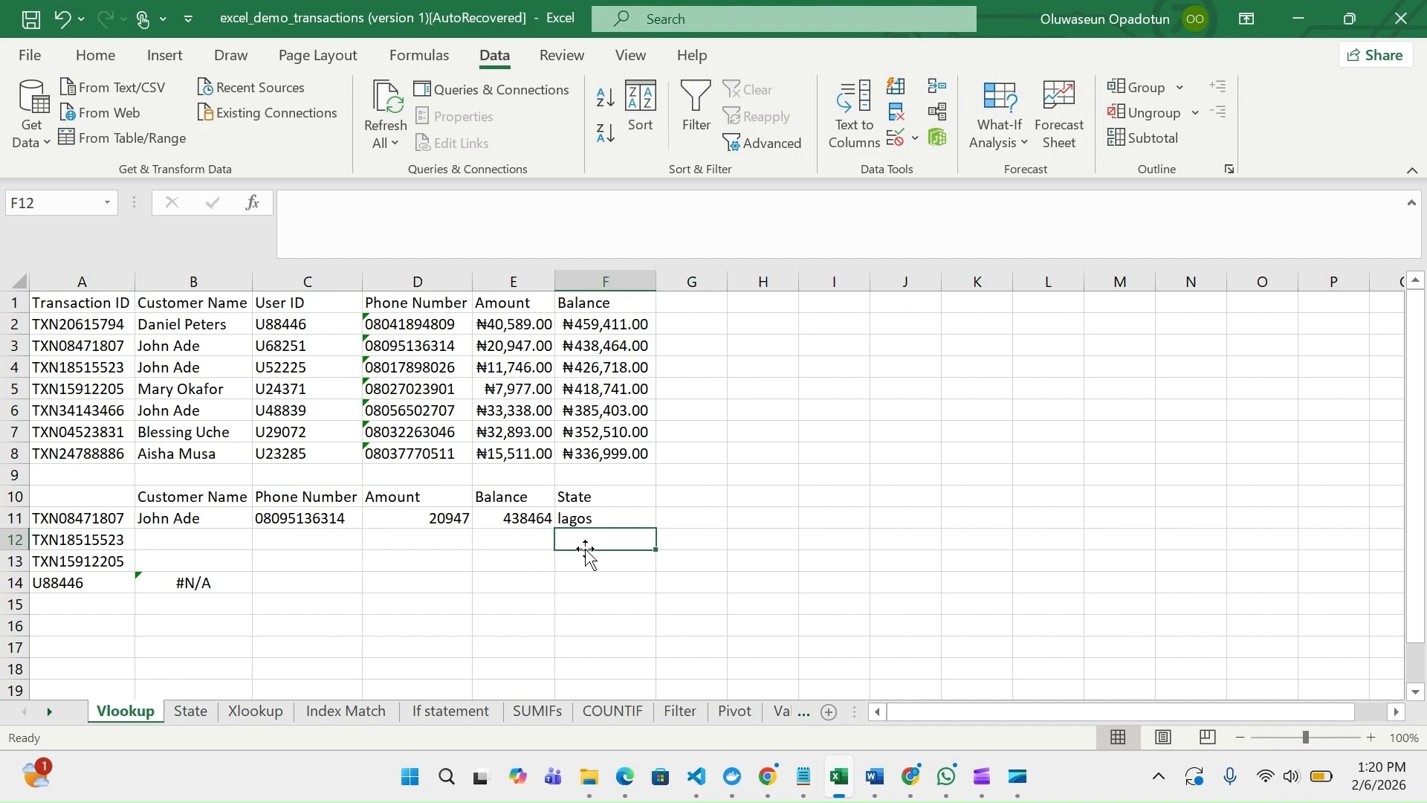
pyautogui.write('Yobe')
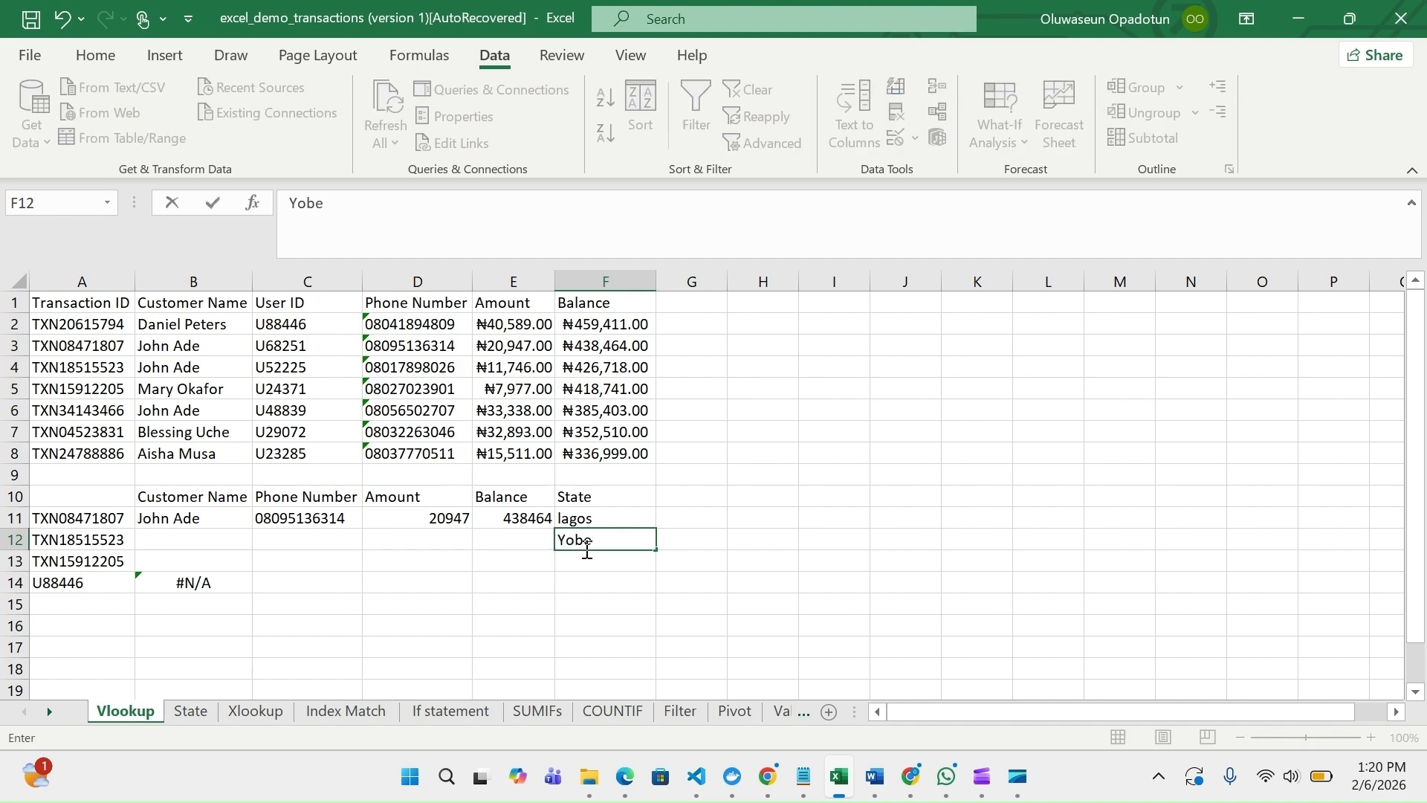
pyautogui.press('Return')
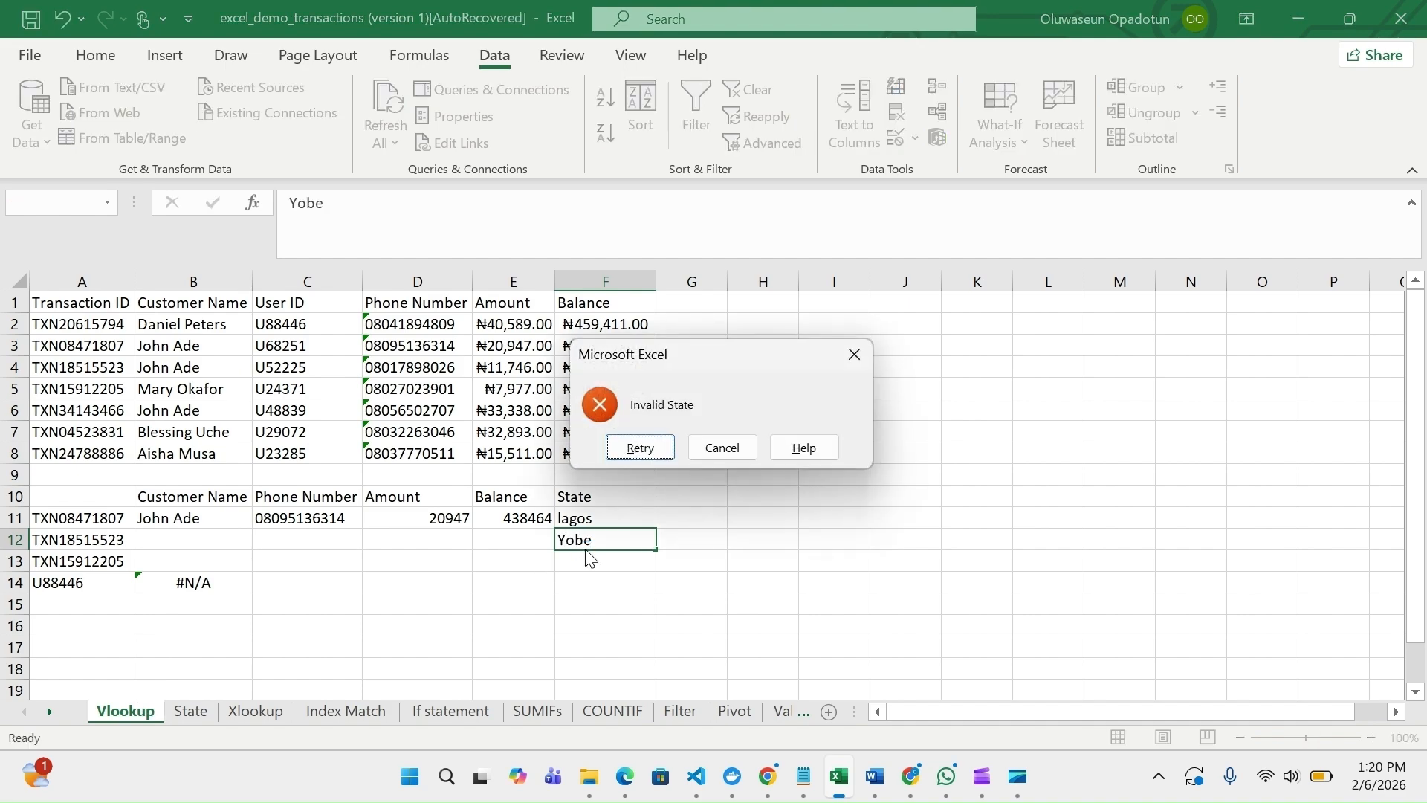
pyautogui.click(716, 449)
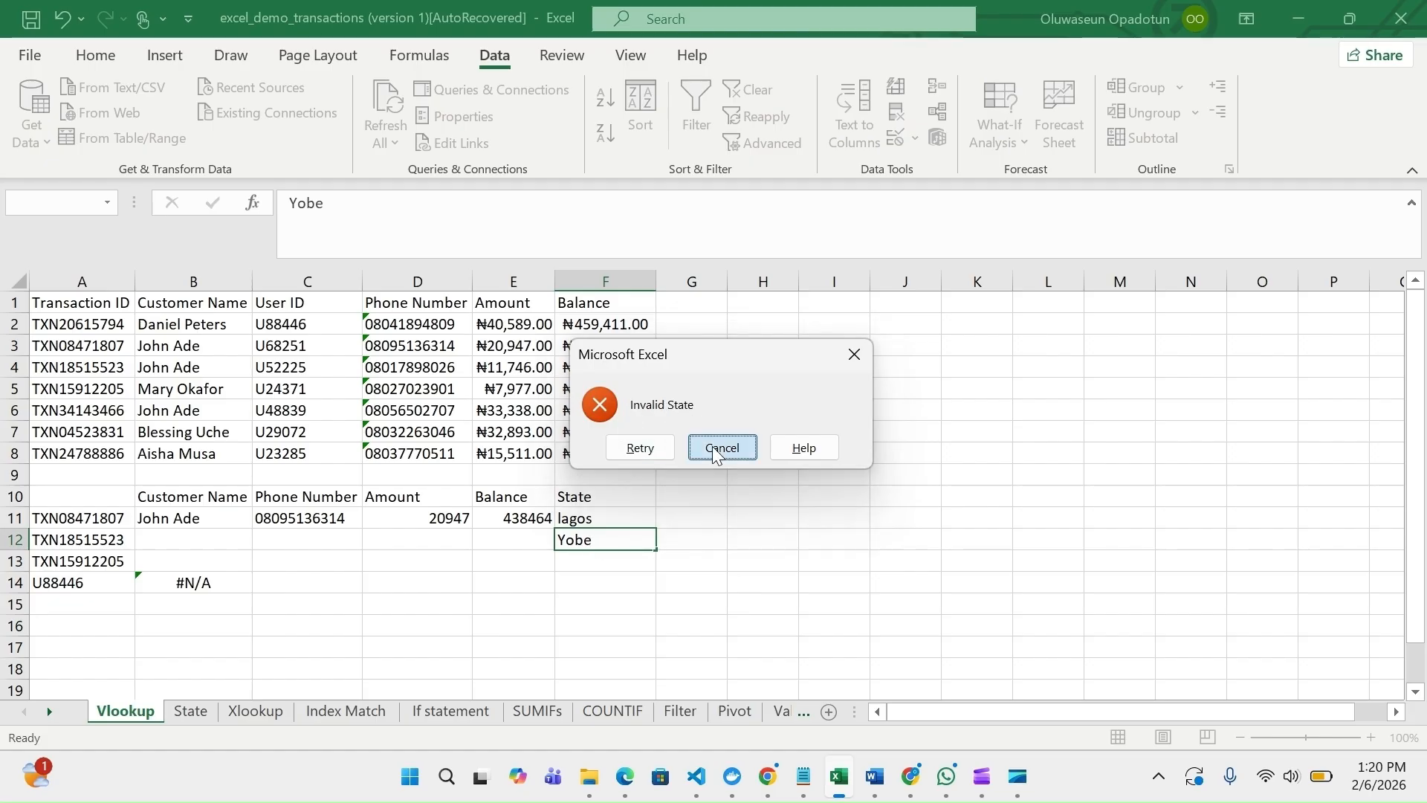
pyautogui.click(196, 712)
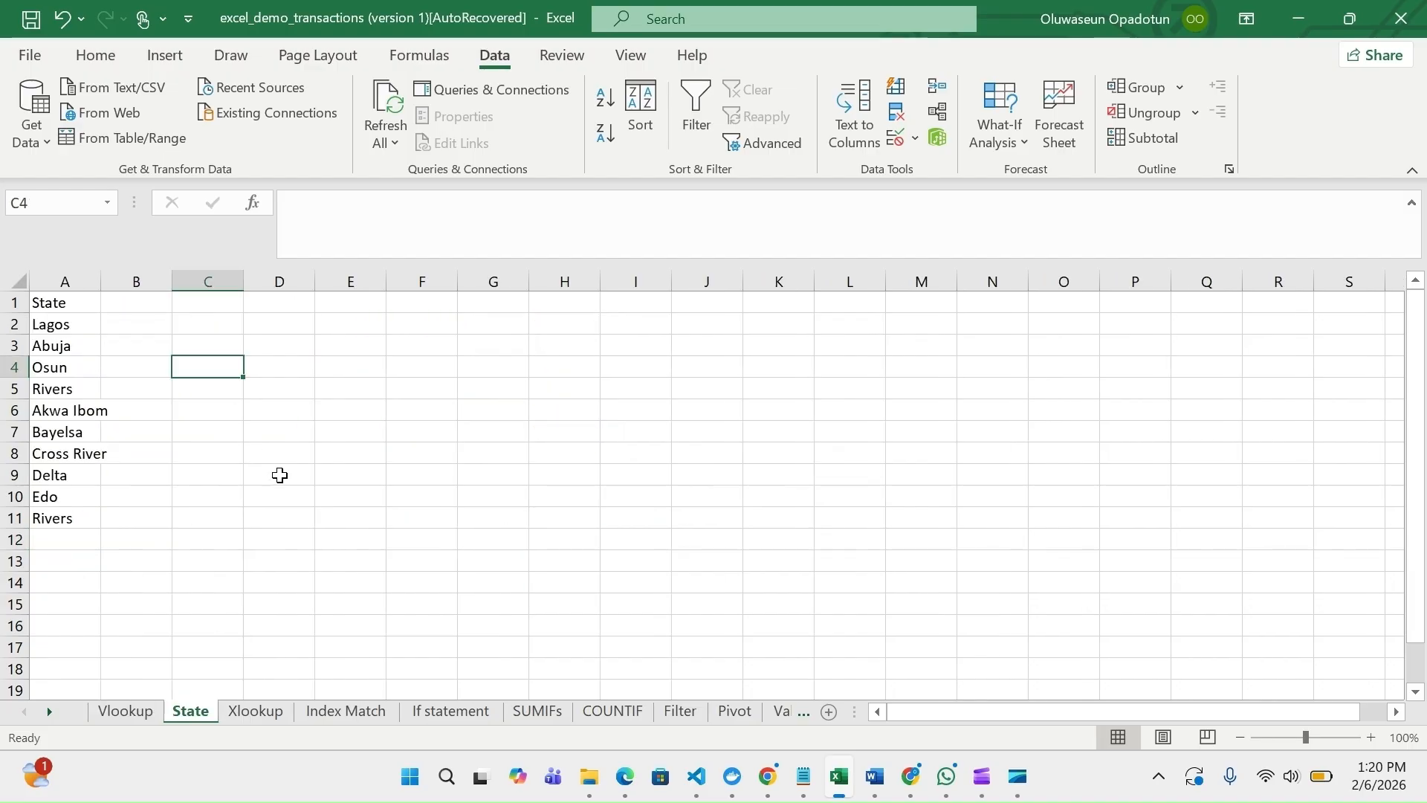